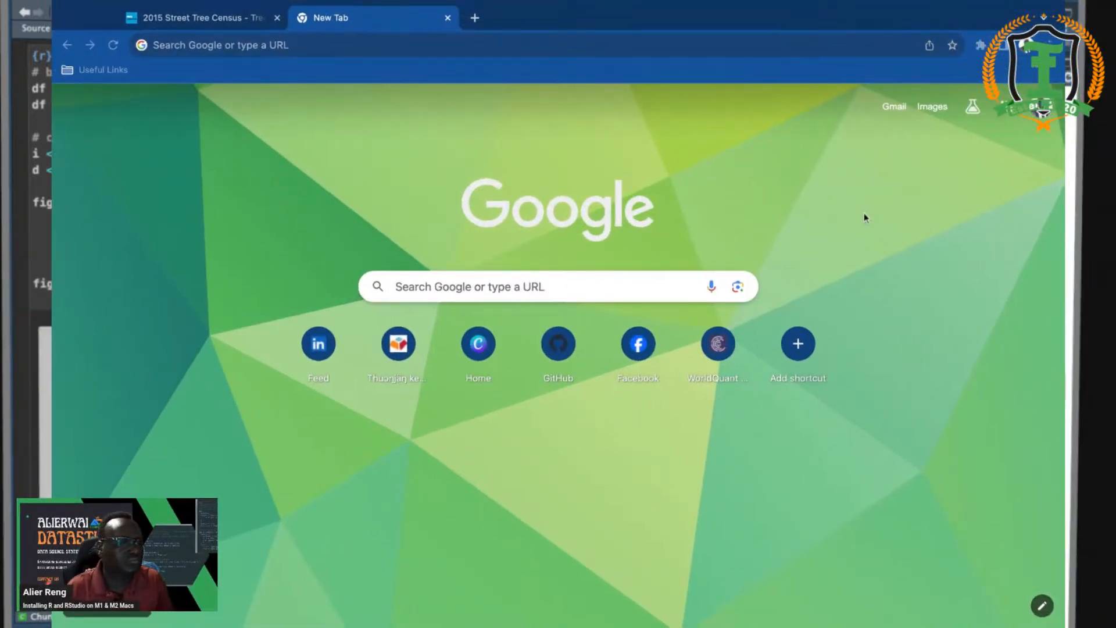
- Zoom the Chrome page in and search Google for 'r project'
left_click(153, 45)
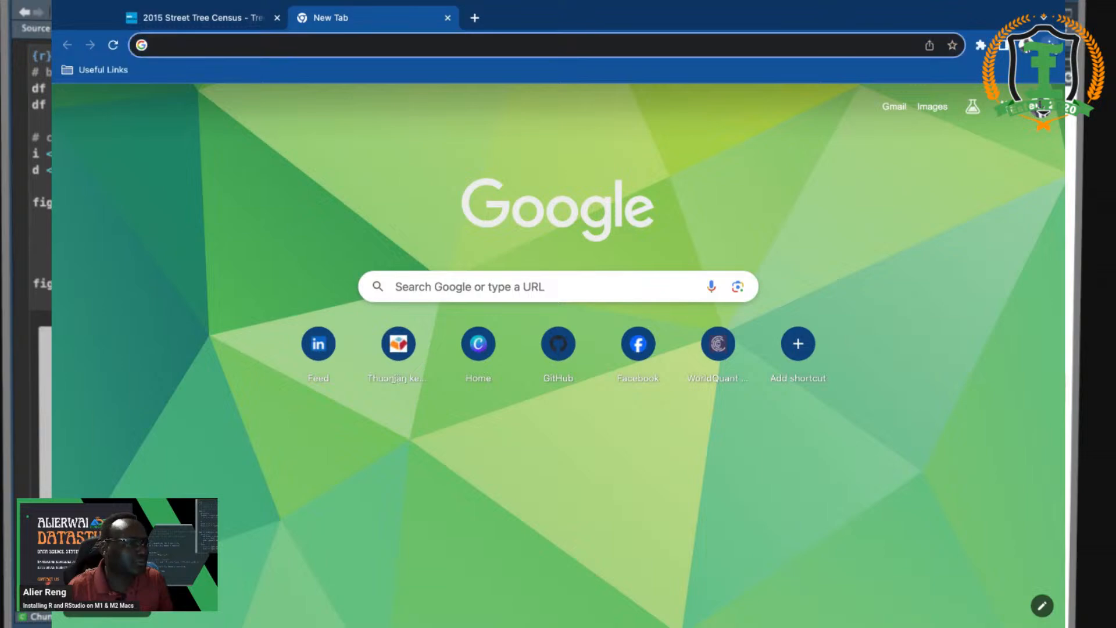
key("super+plus")
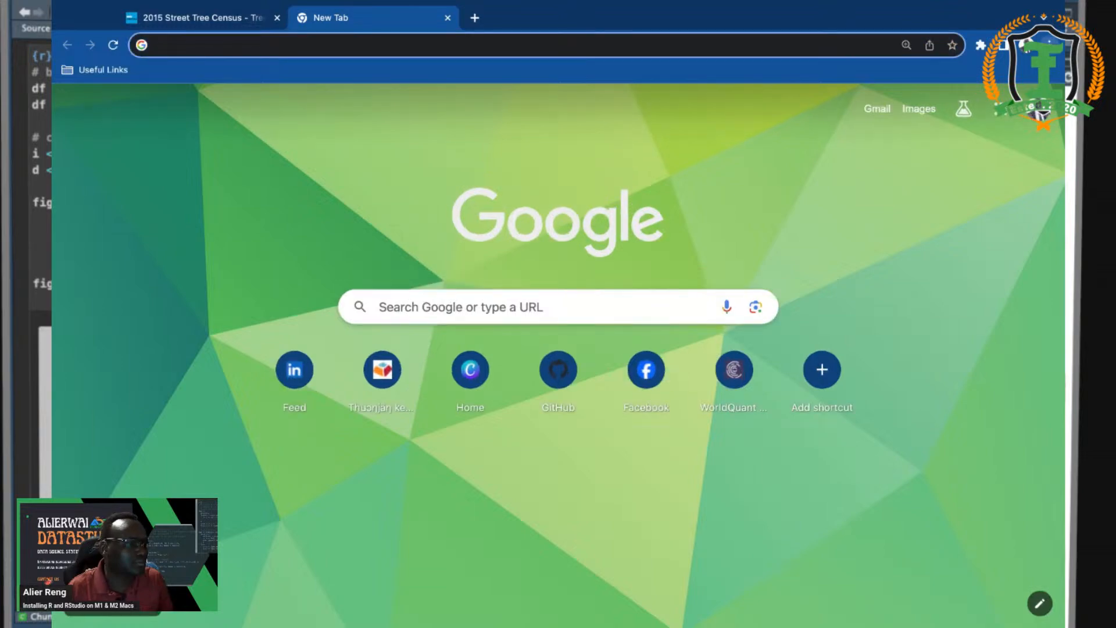
key("super+plus")
key("super+plus")
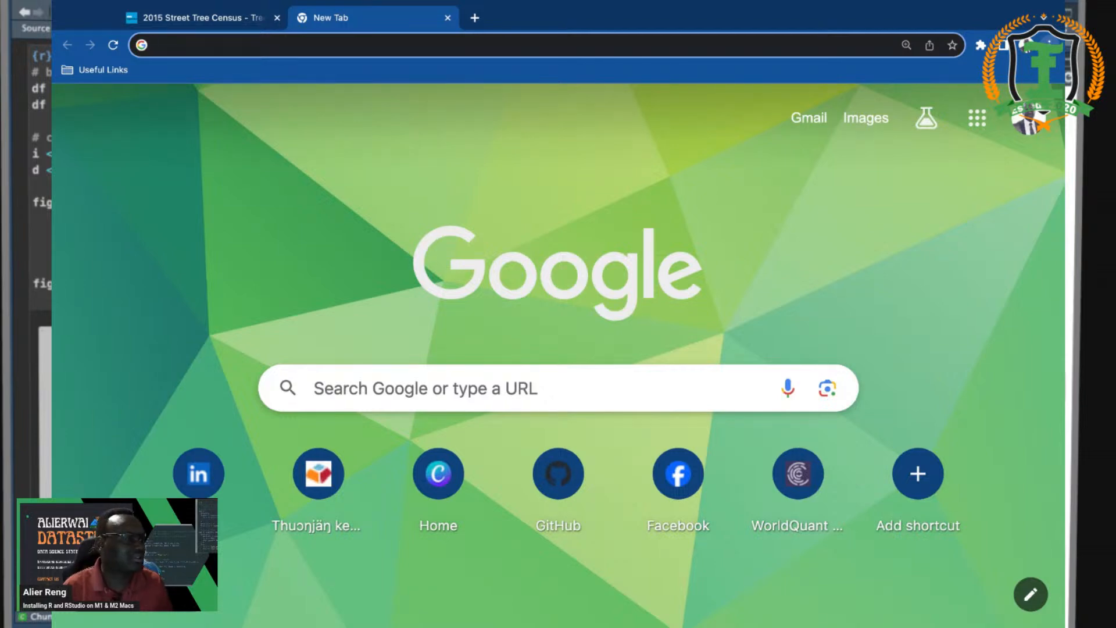
type("R")
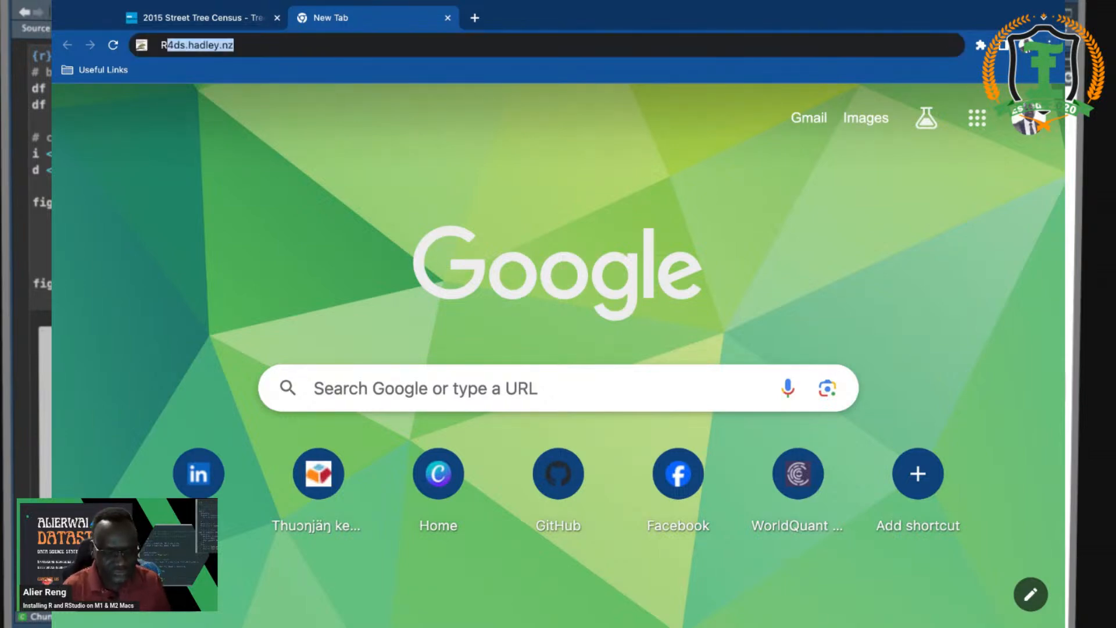
type(" PROJ")
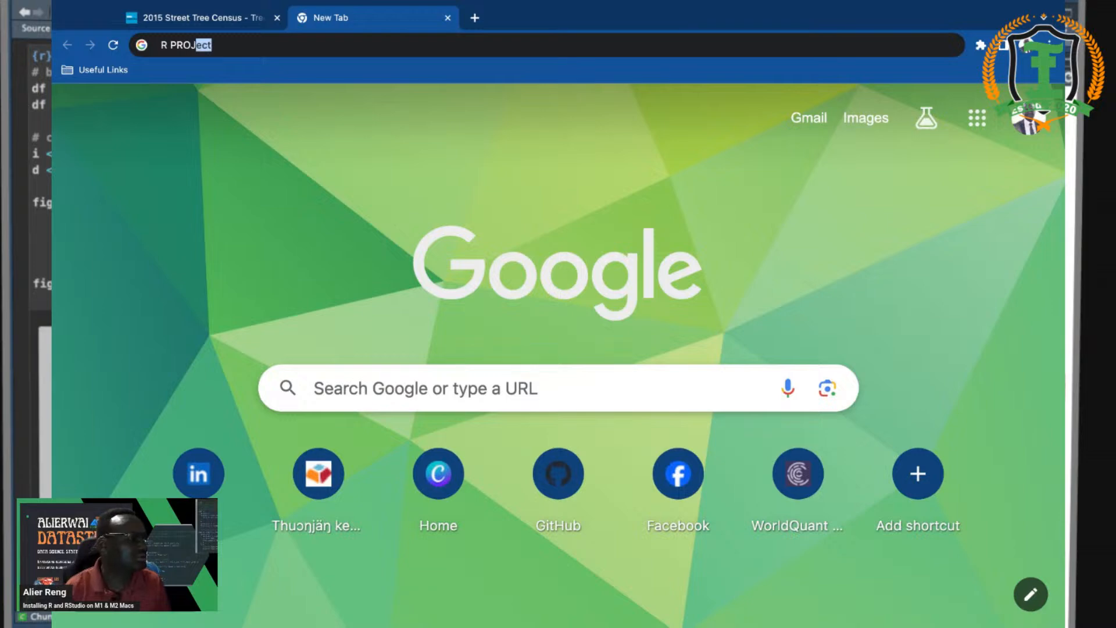
key("Return")
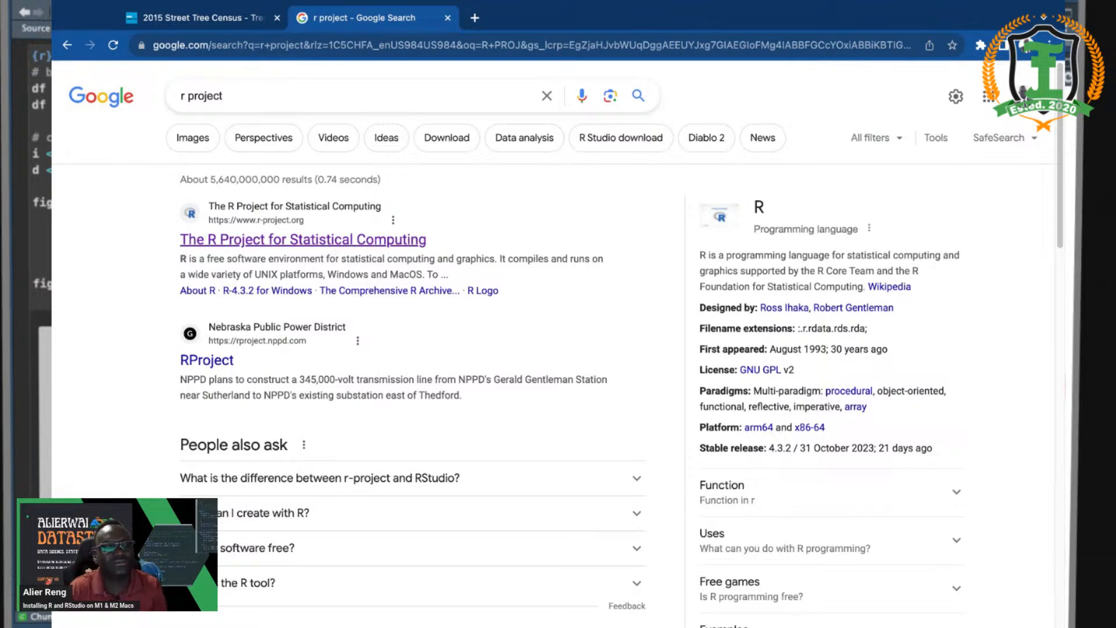
- Open The R Project for Statistical Computing site and go to CRAN's R for macOS page
left_click(356, 243)
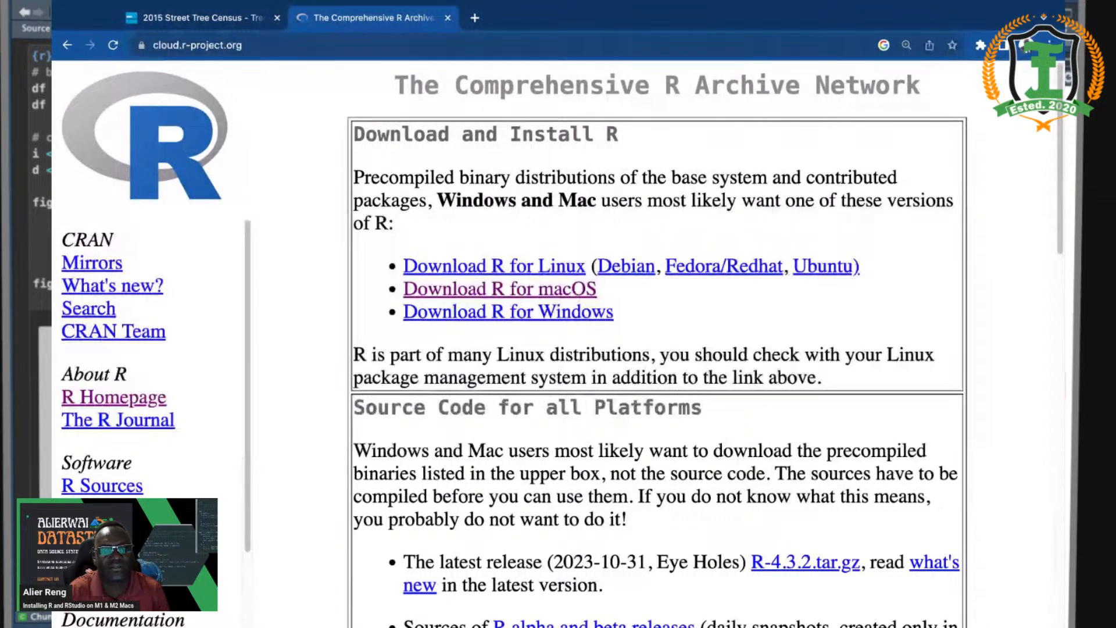
left_click(548, 293)
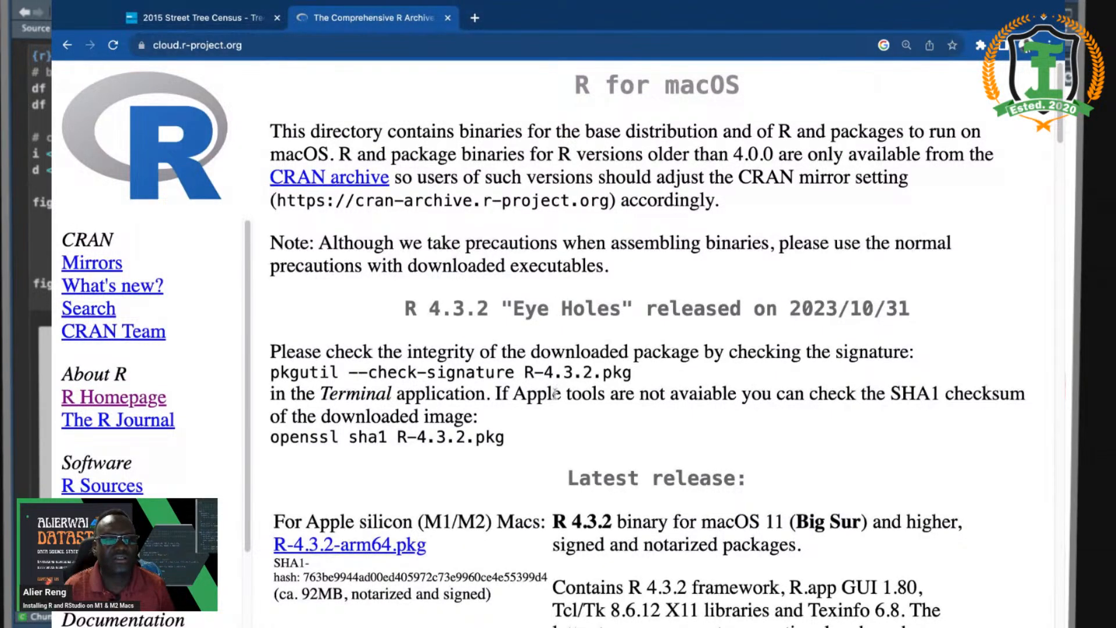
- Download R-4.3.2-arm64.pkg for Apple silicon from the Latest release section
scroll(556, 394, "down", 1)
scroll(555, 394, "down", 5)
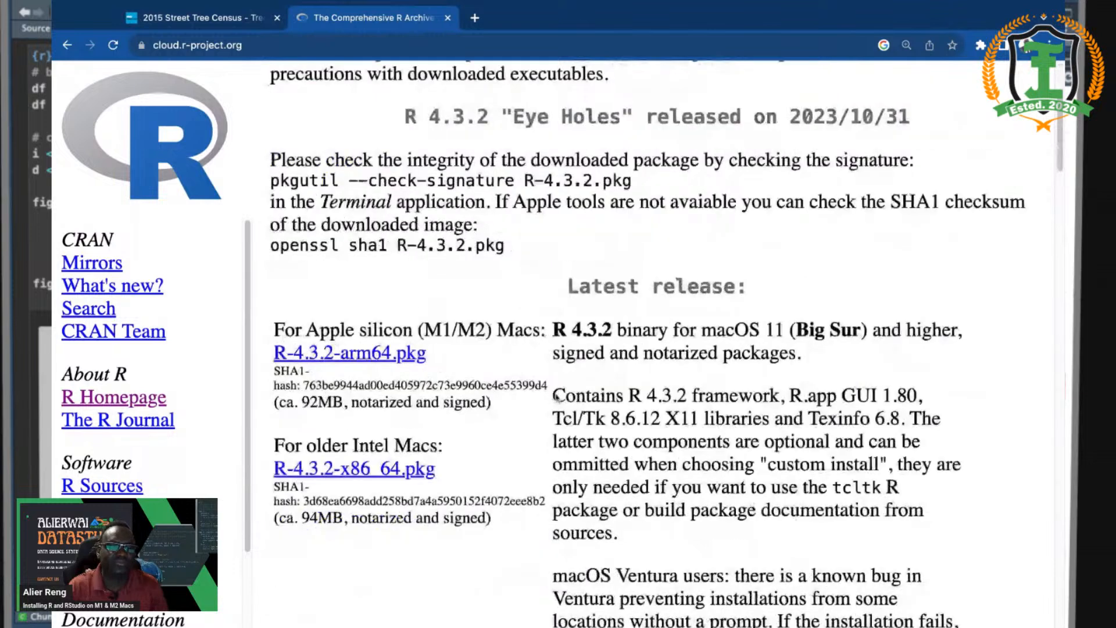
scroll(555, 394, "down", 1)
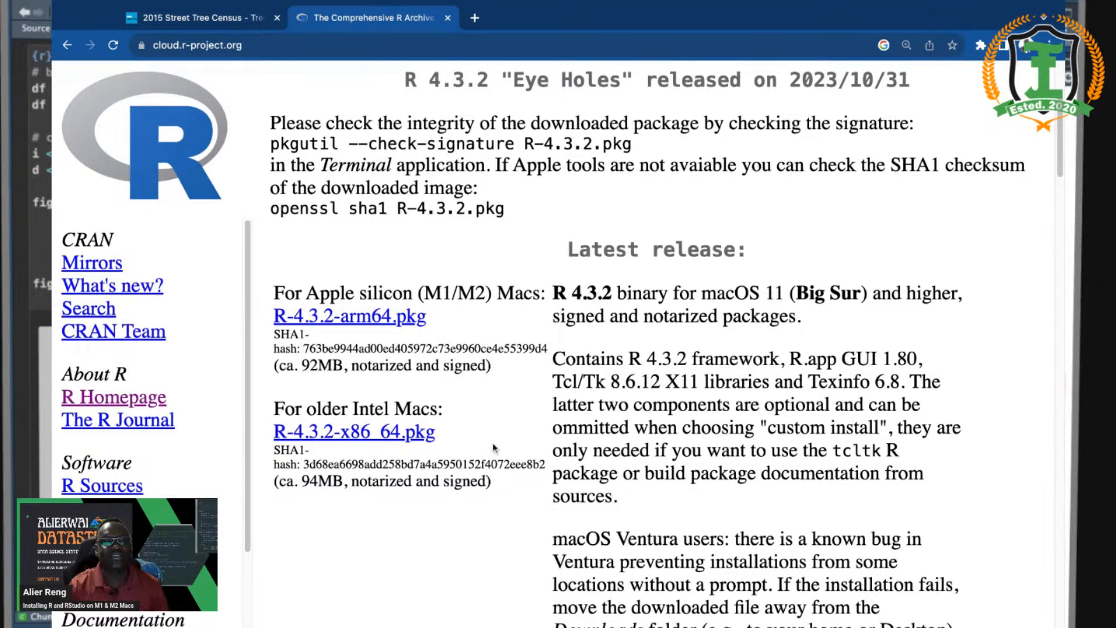
left_click(365, 320)
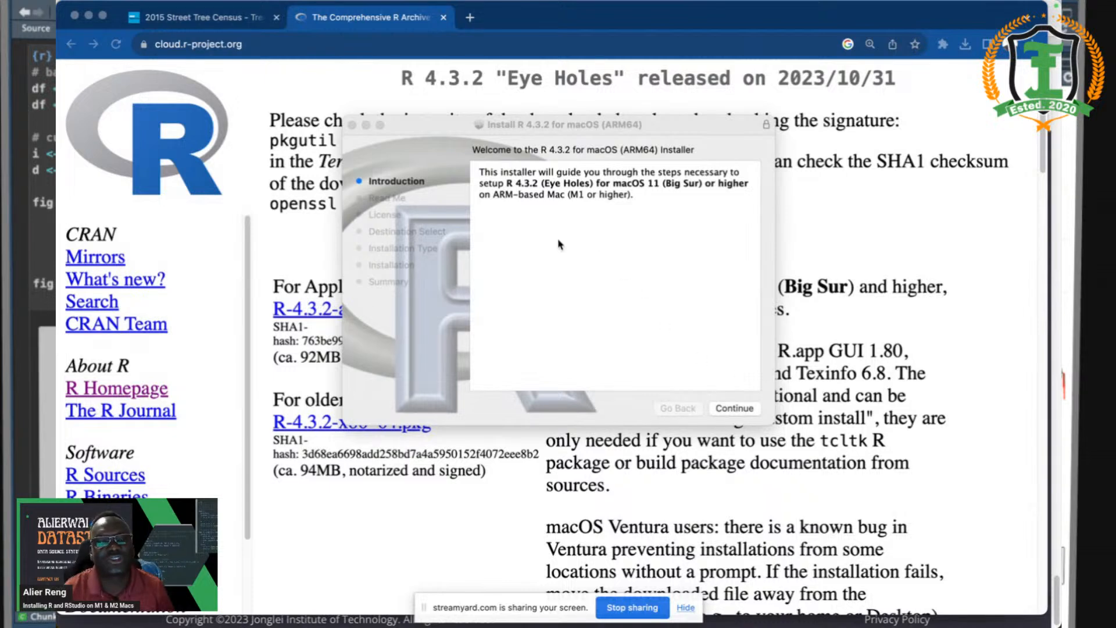
- Install R 4.3.2 on Macintosh HD, accepting the licence and authorising with the account password
left_click(736, 407)
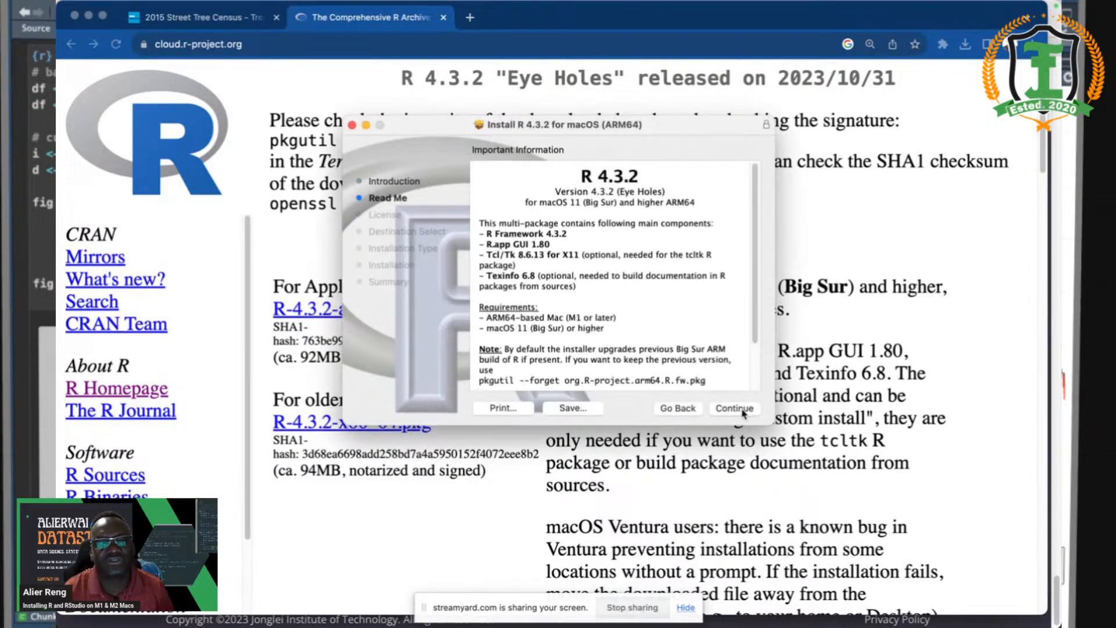
left_click(743, 412)
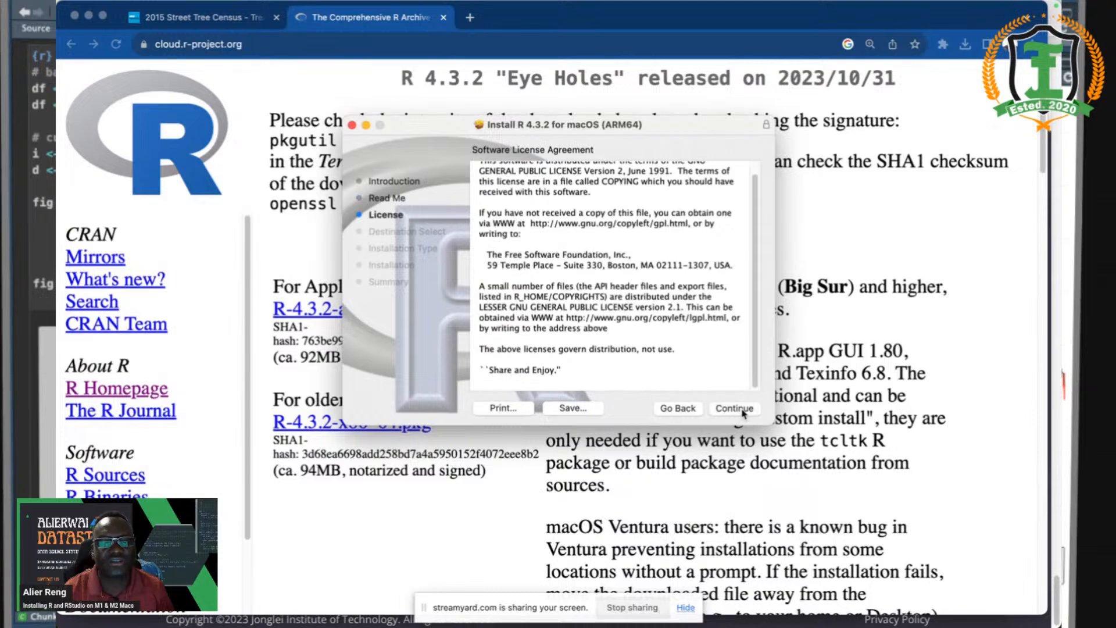
left_click(743, 412)
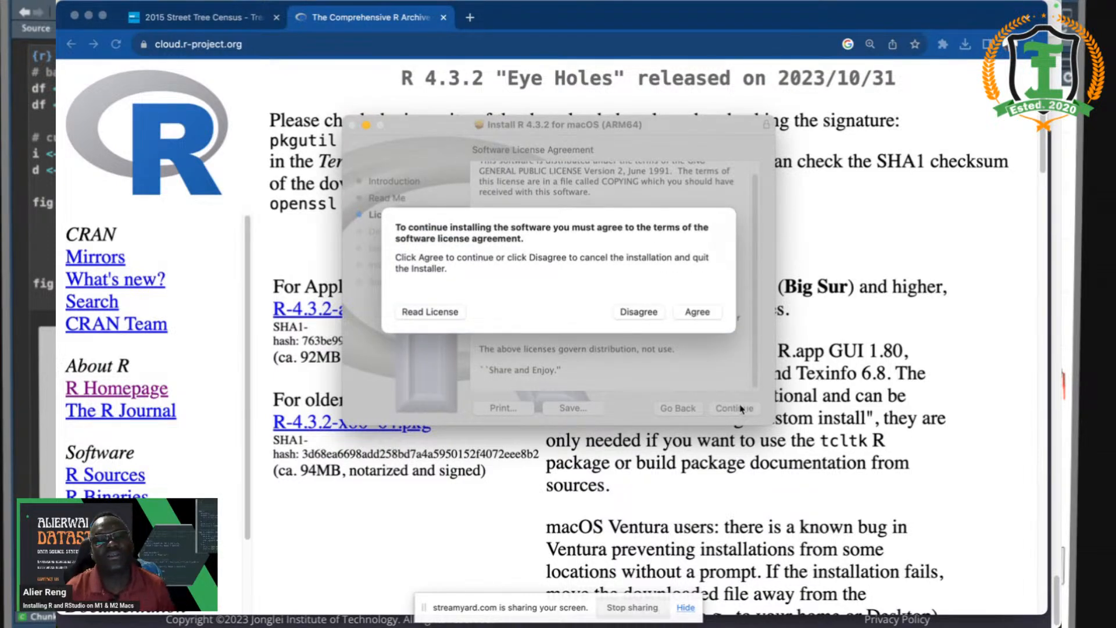
left_click(697, 313)
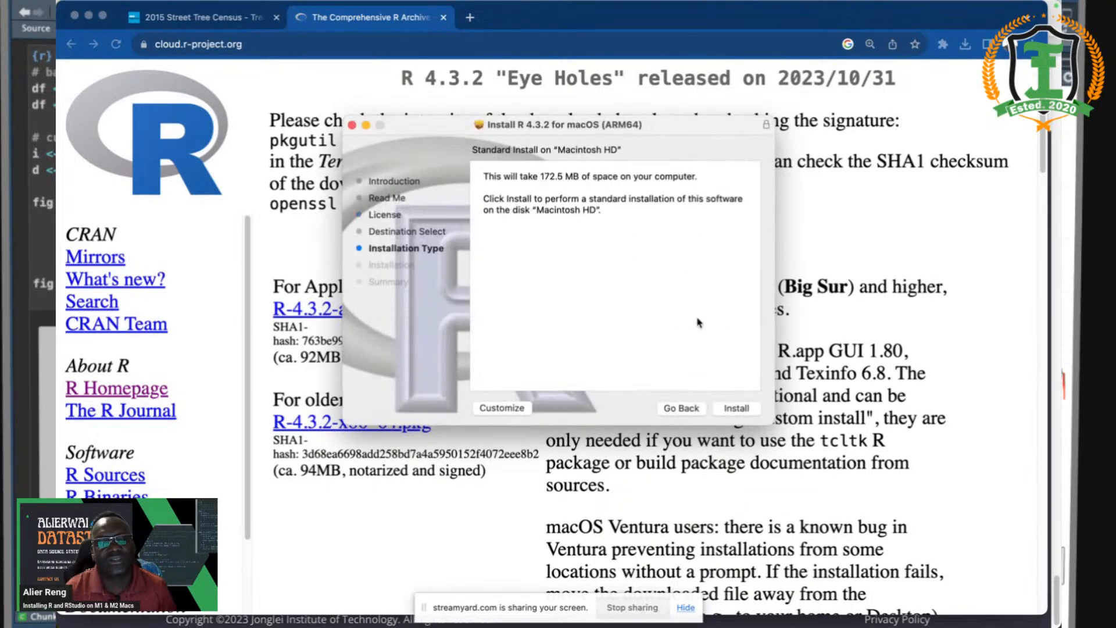
left_click(733, 408)
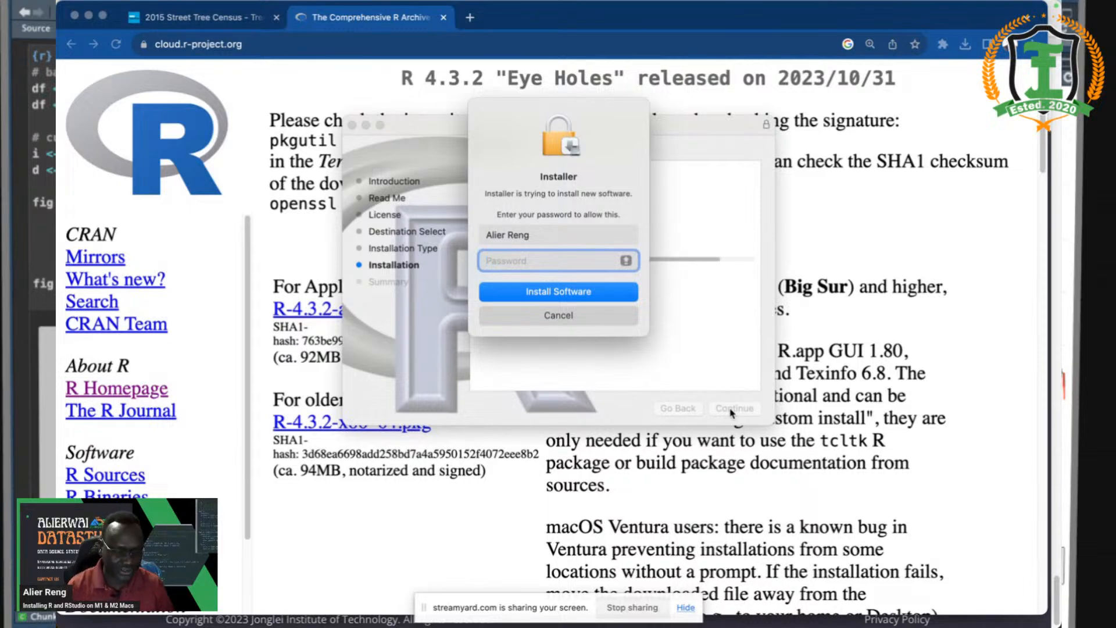
type("****")
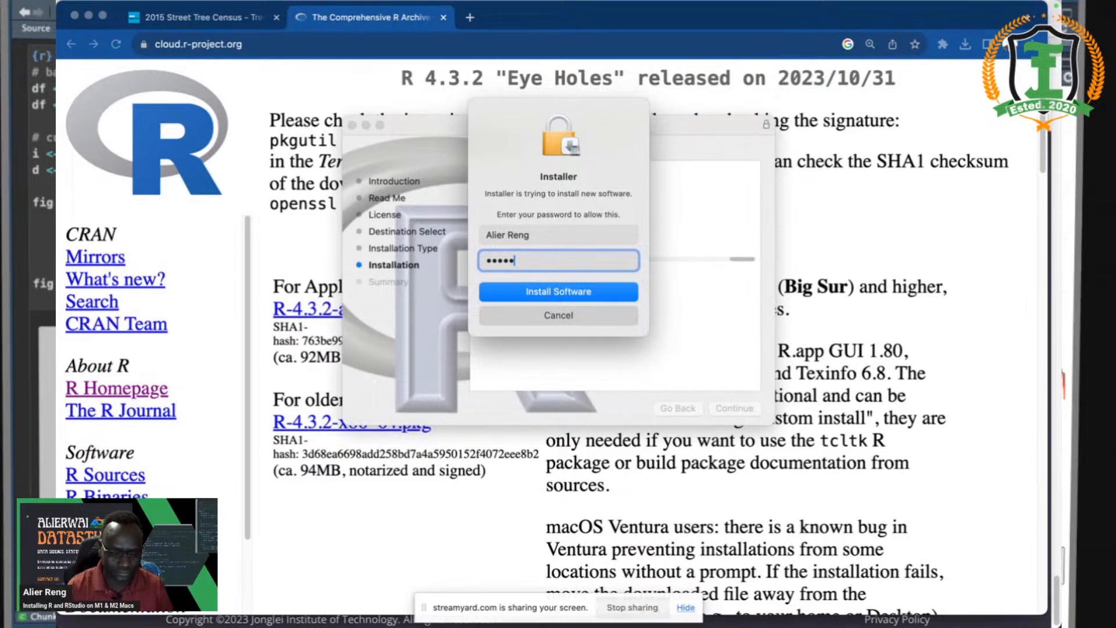
type("*********")
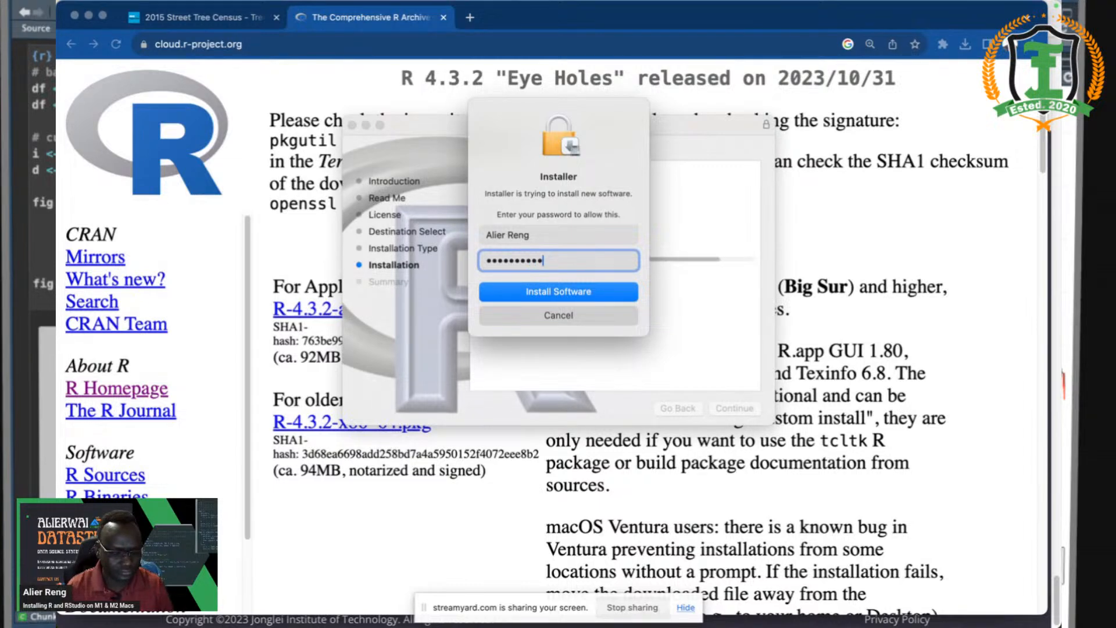
type("**")
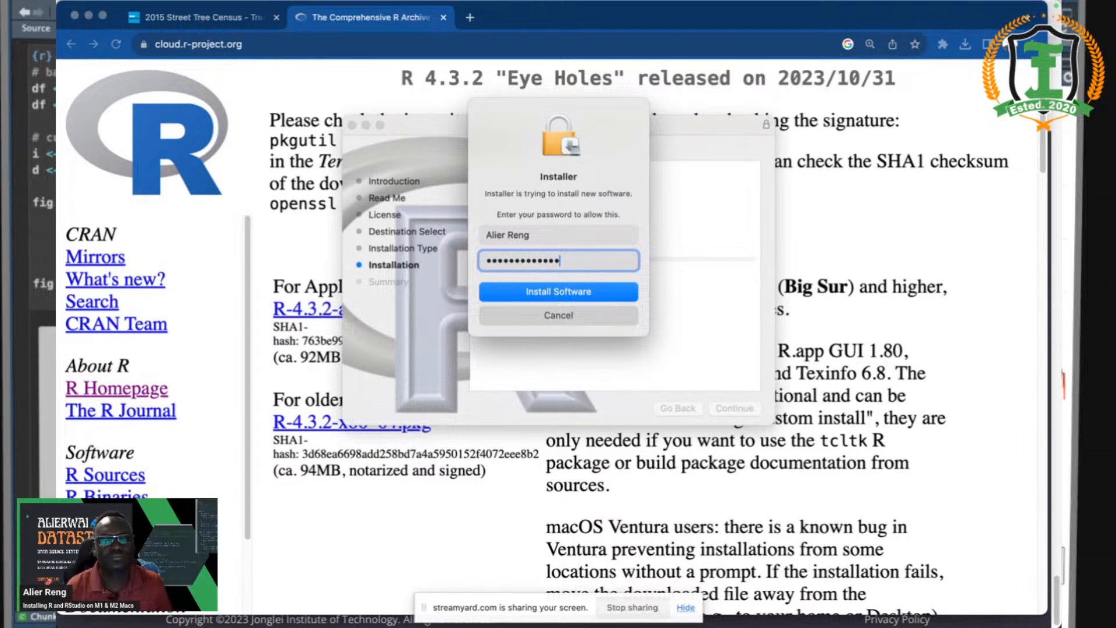
left_click(590, 292)
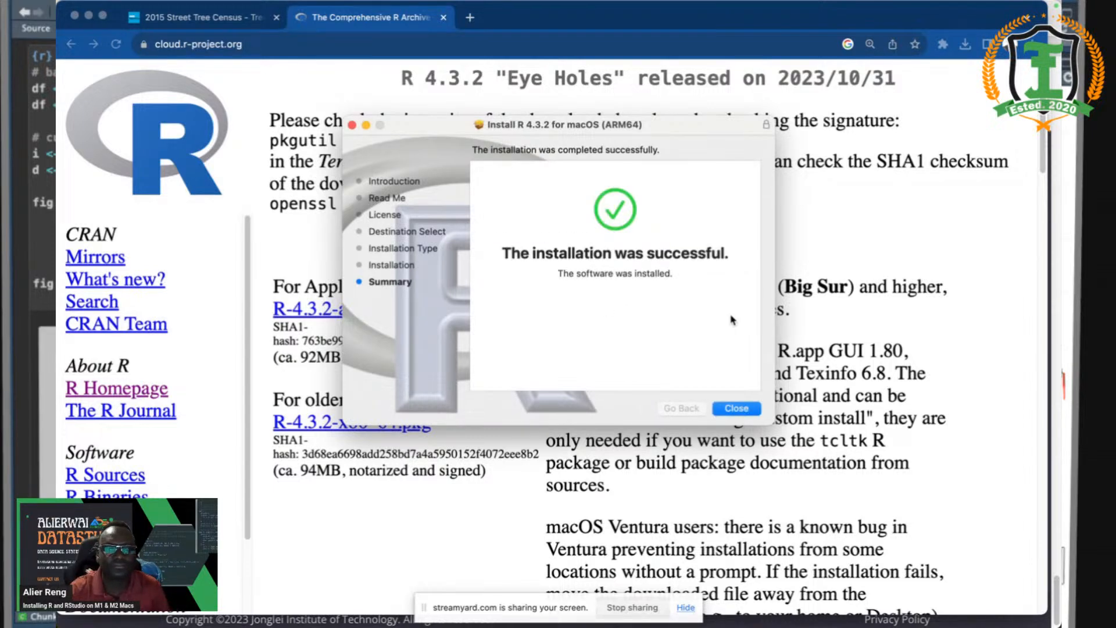
- Close the finished installer and move the R installer package to the Trash
left_click(739, 408)
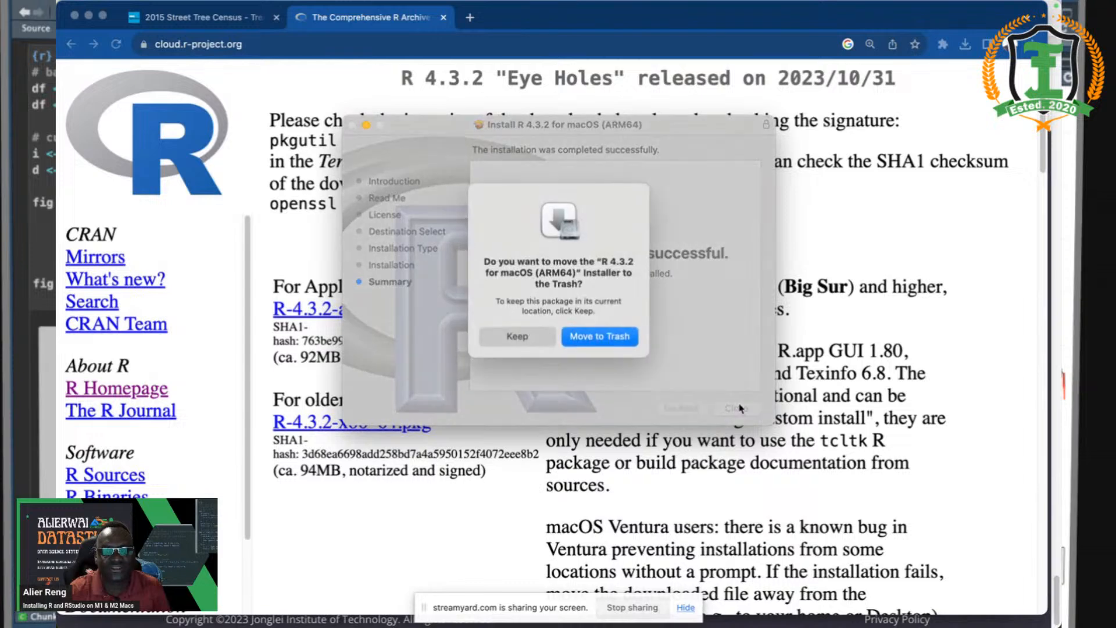
left_click(579, 341)
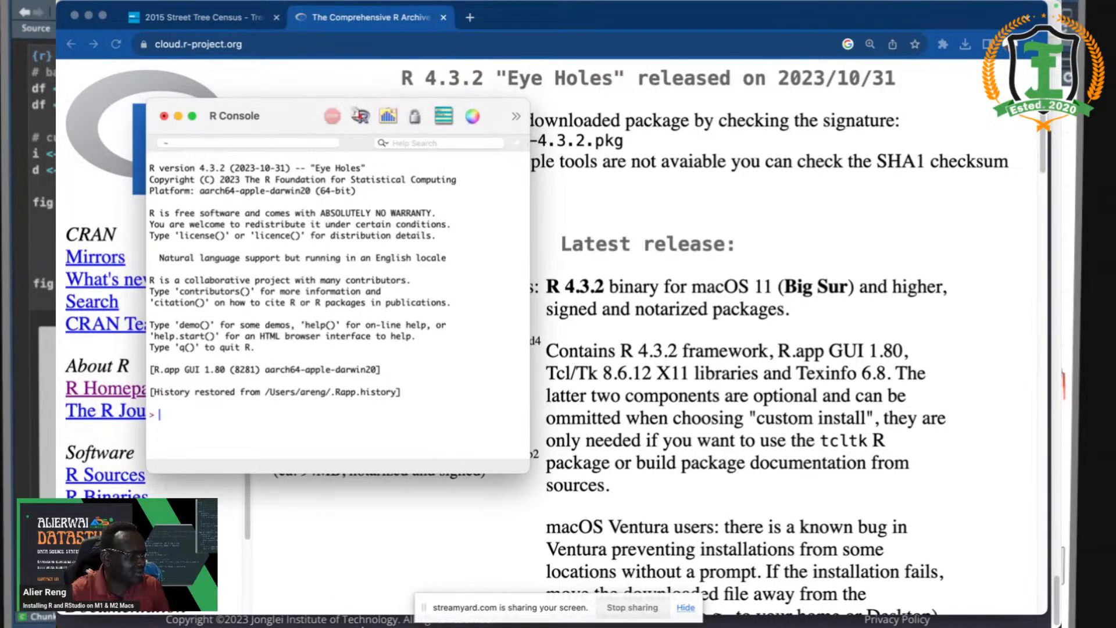
mouse_move(362, 627)
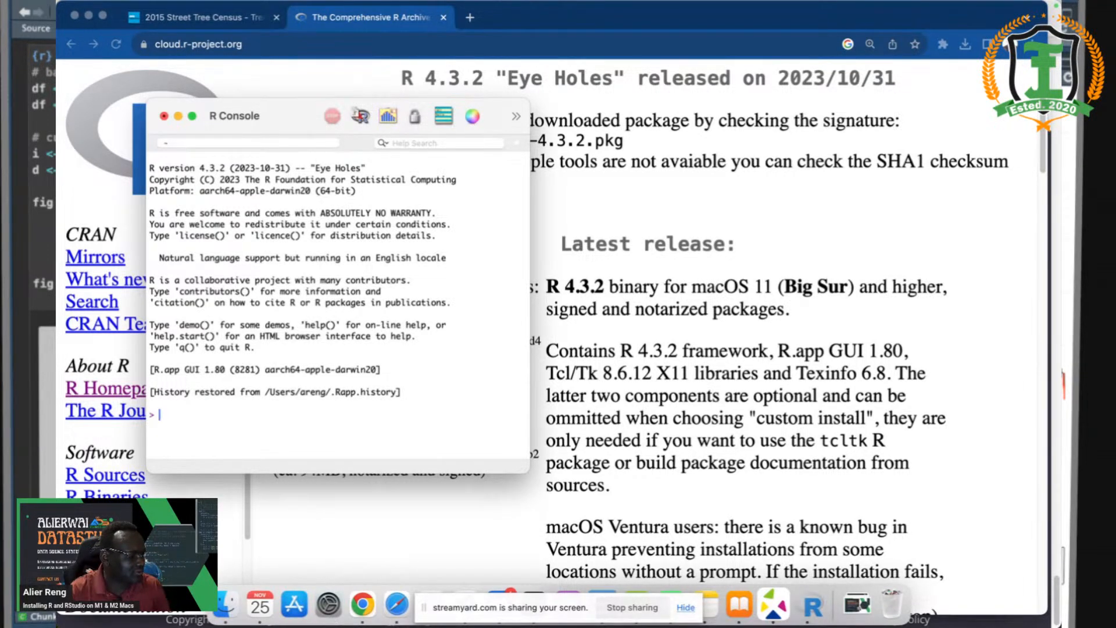
left_click(223, 603)
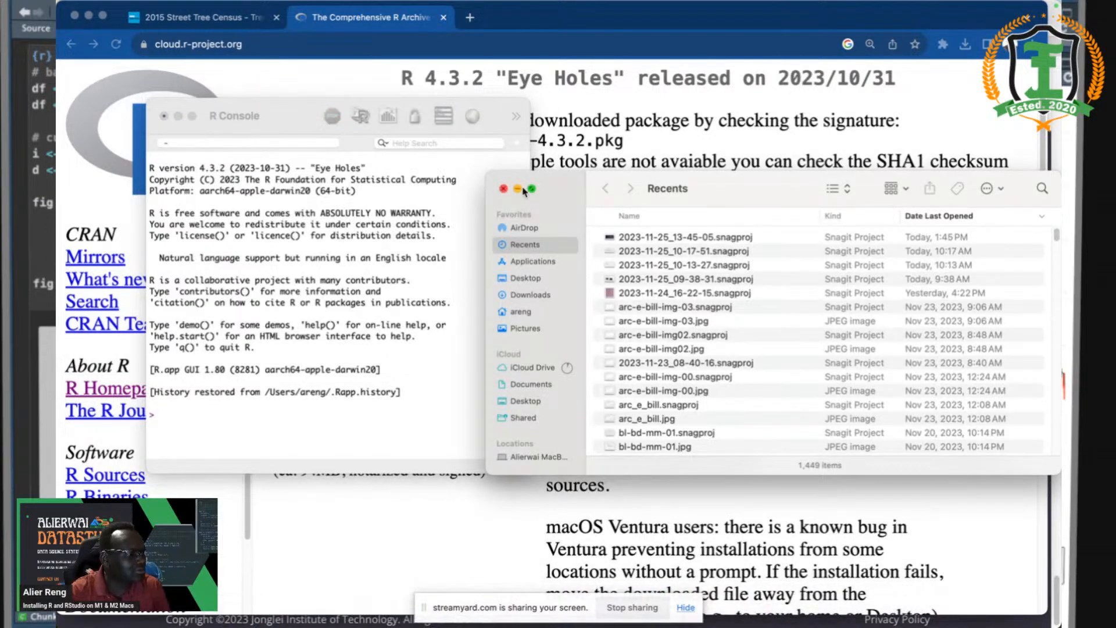
left_click(504, 188)
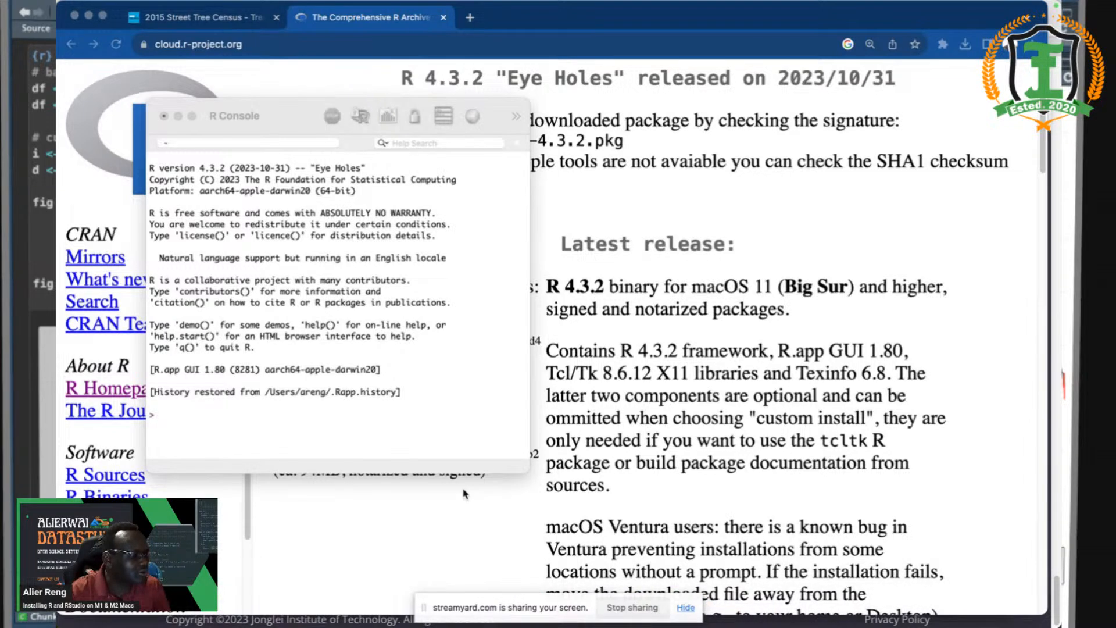
left_click(269, 393)
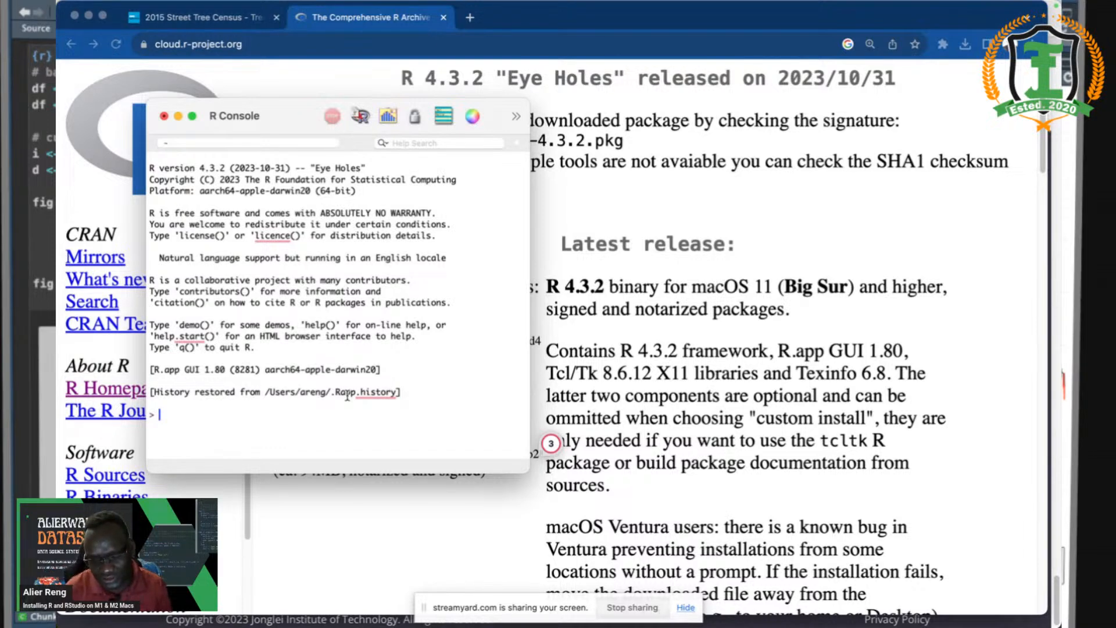
- Evaluate 5 * 8 in the console, then assign x <- 8 and y <- 25
type("s")
type(" * 8")
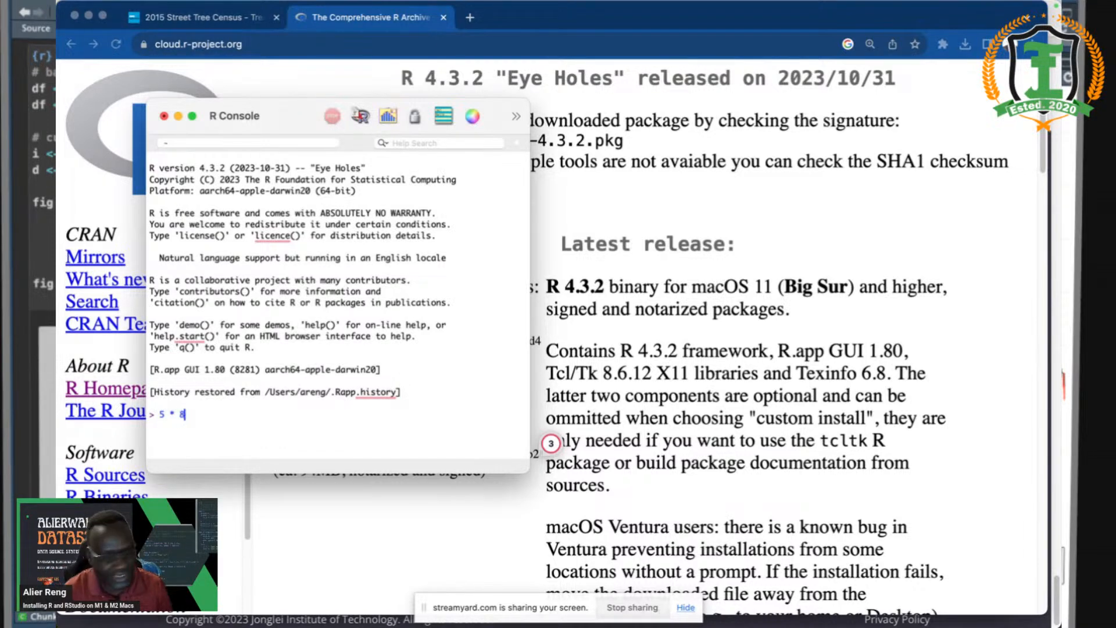
key("Return")
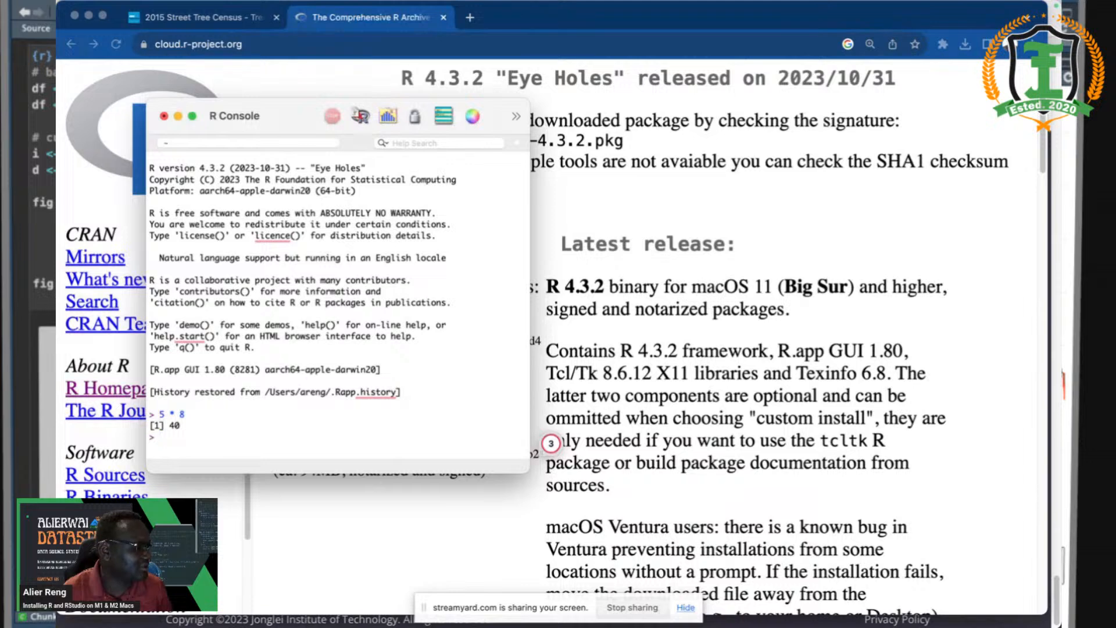
type("x")
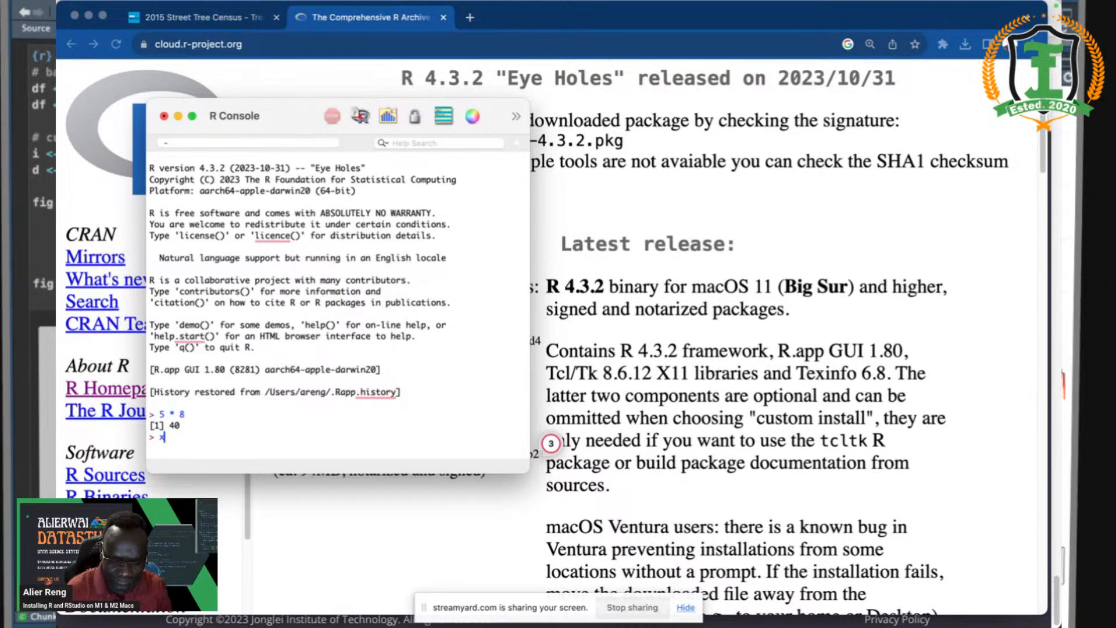
type(" <- ")
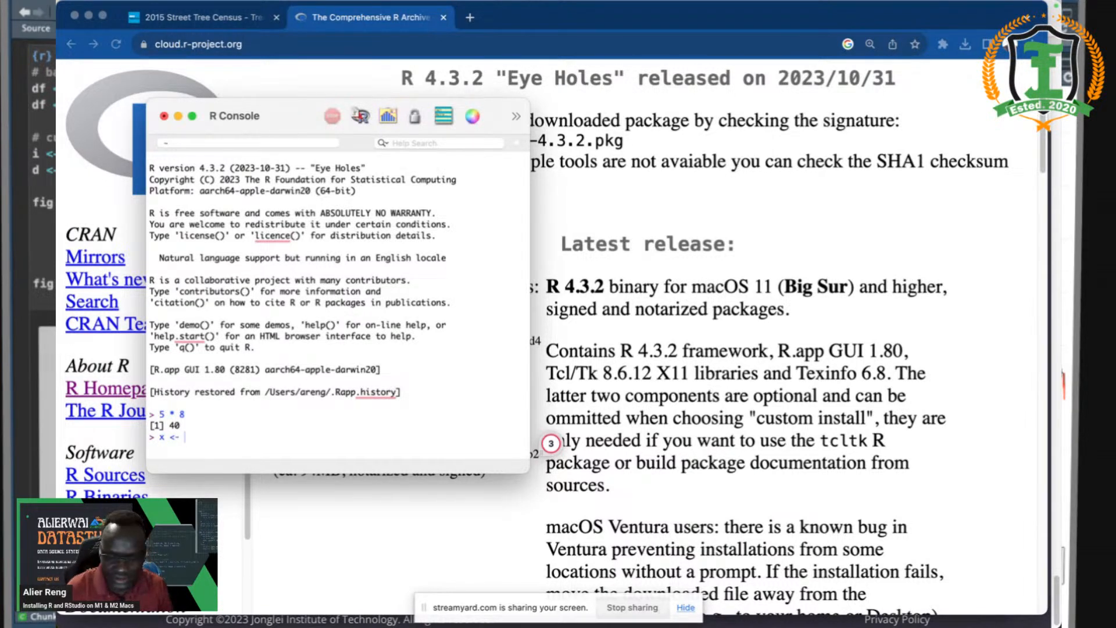
type("8")
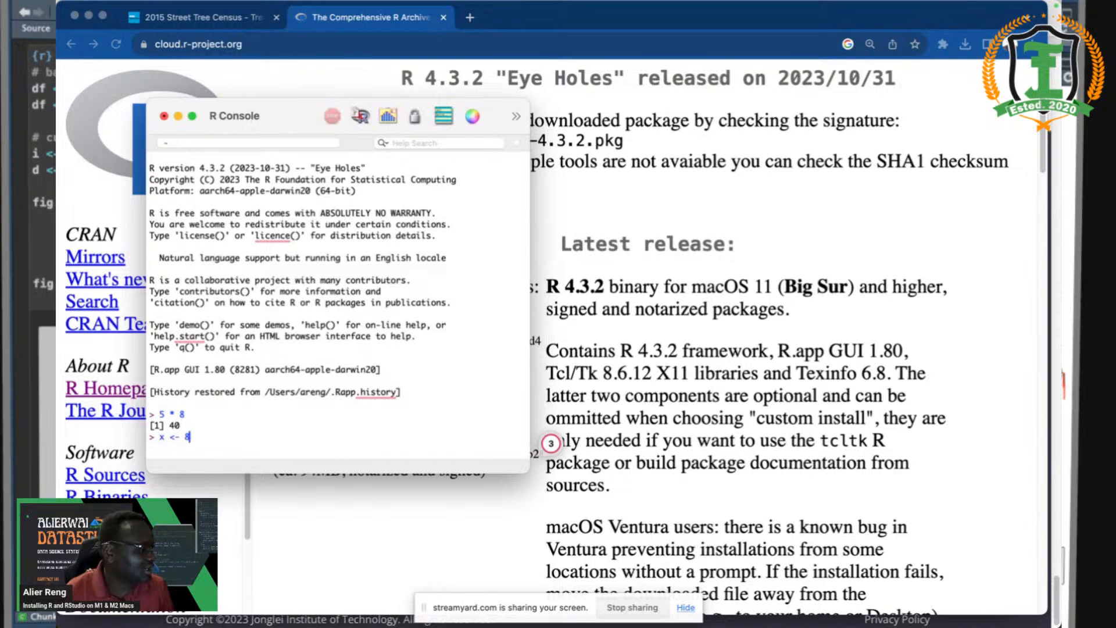
key("Return")
type("y")
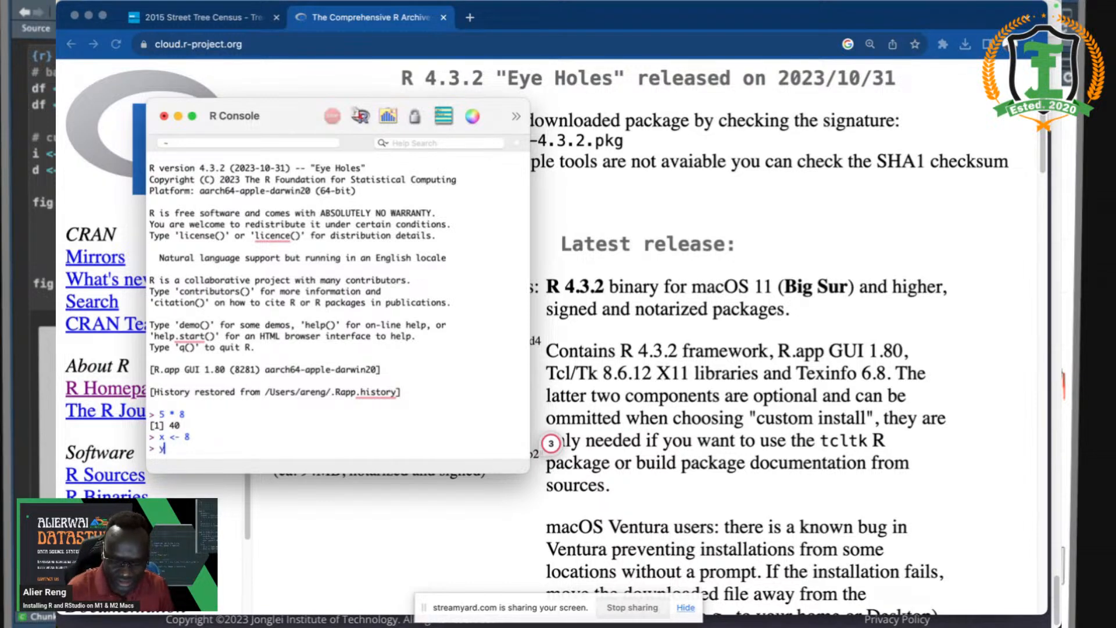
type(" <- ")
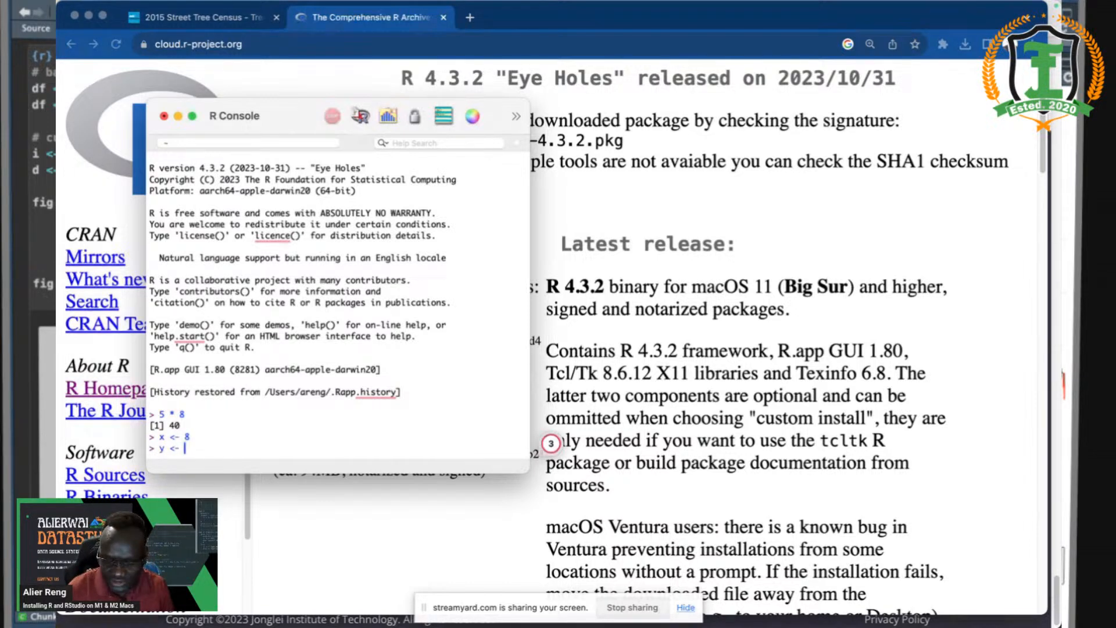
type("25")
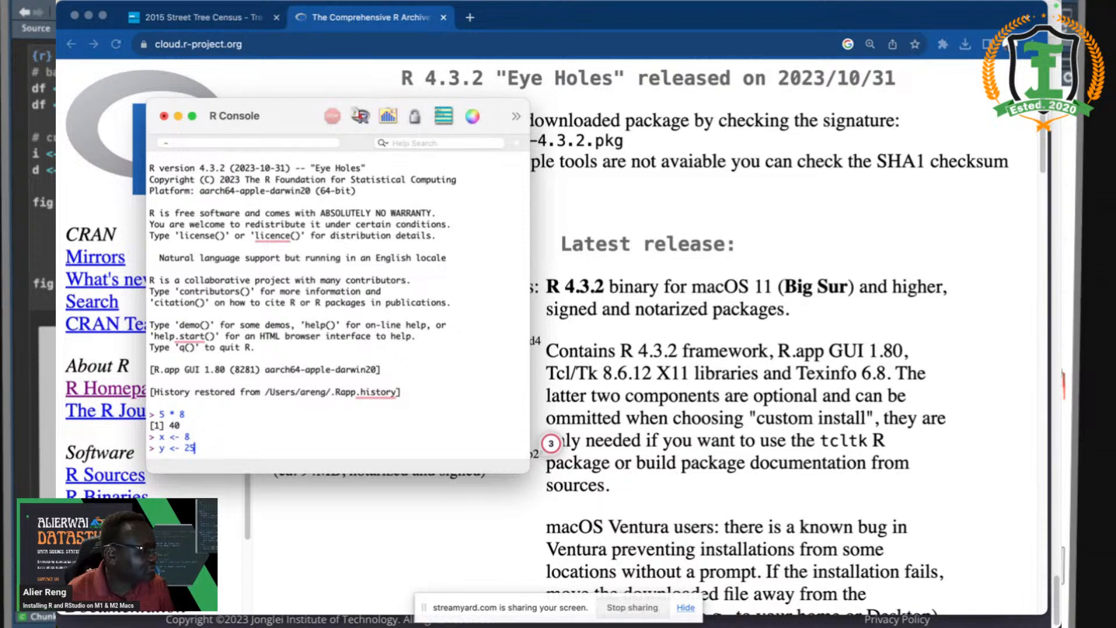
key("Return")
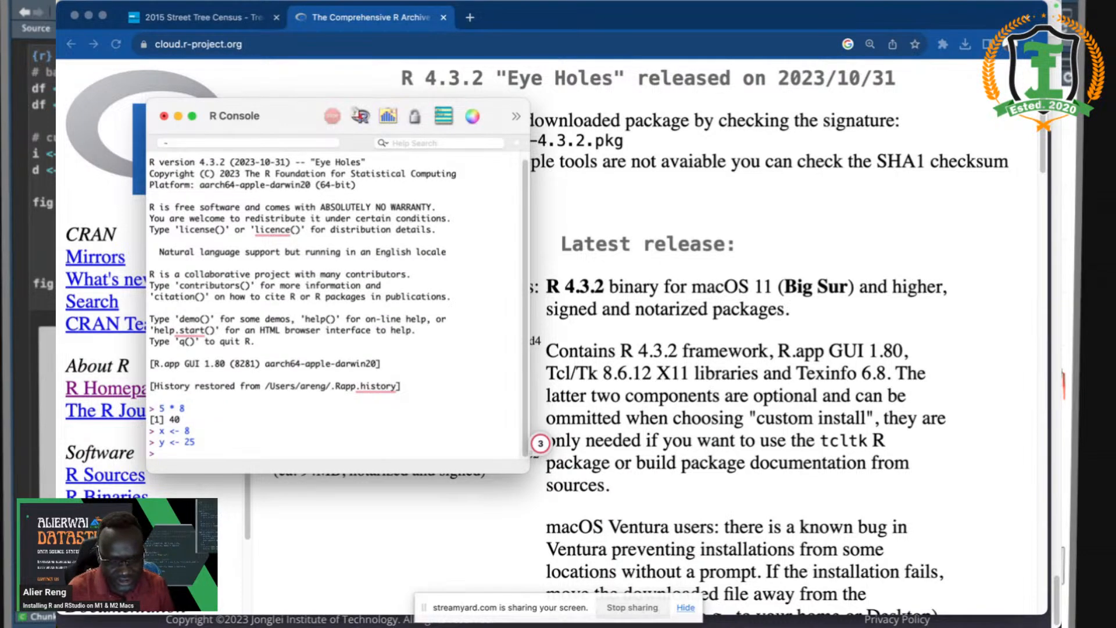
- Compute x * y, x^y and y^x
type("x")
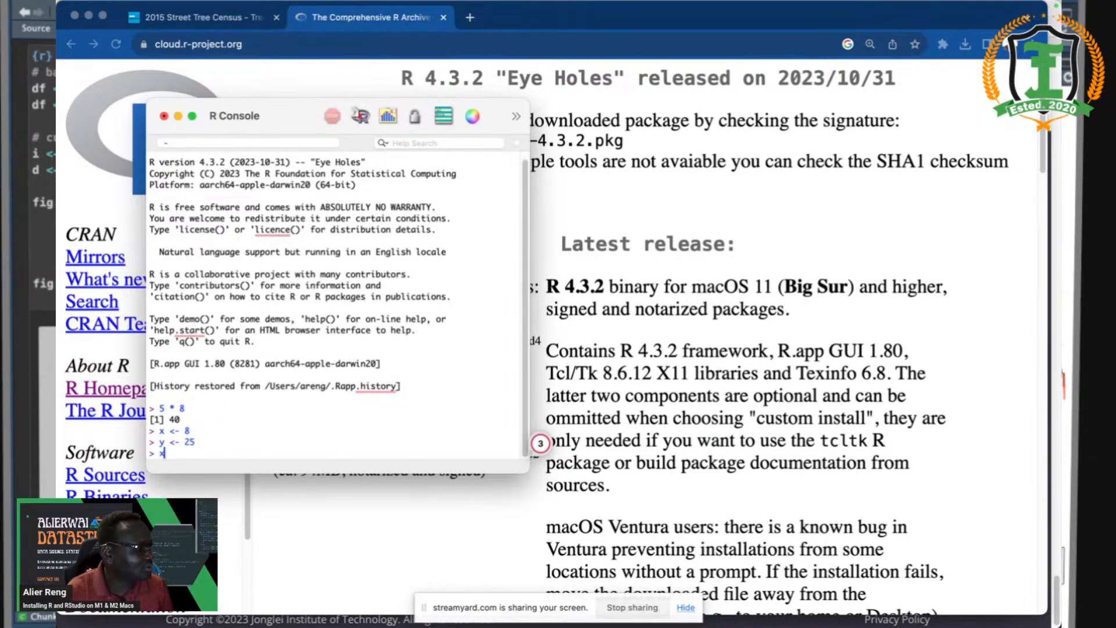
type(" * y")
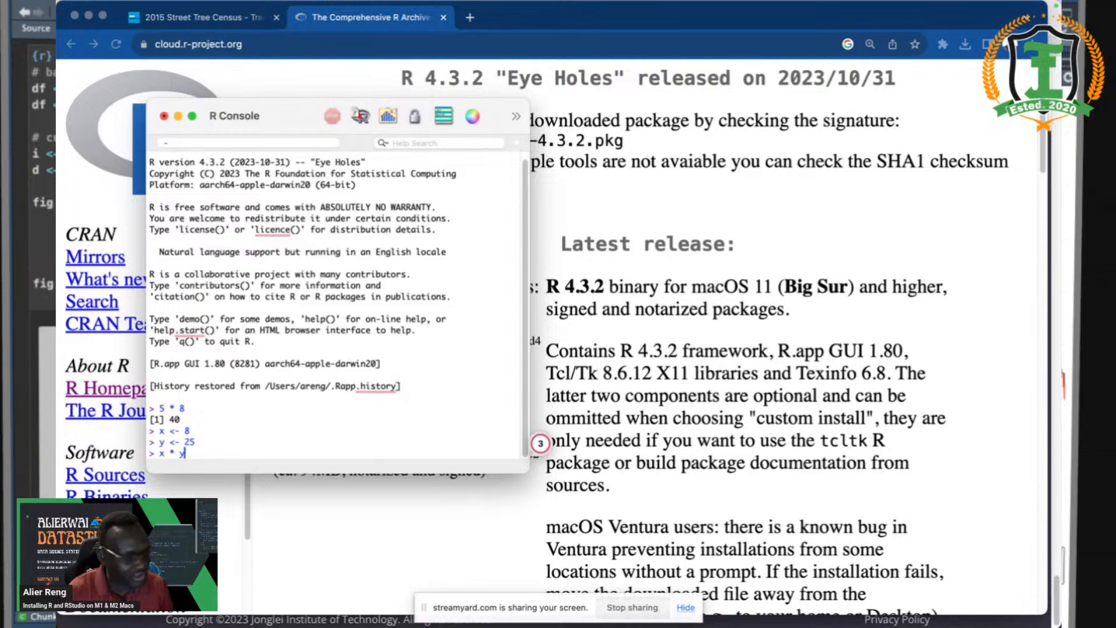
key("Return")
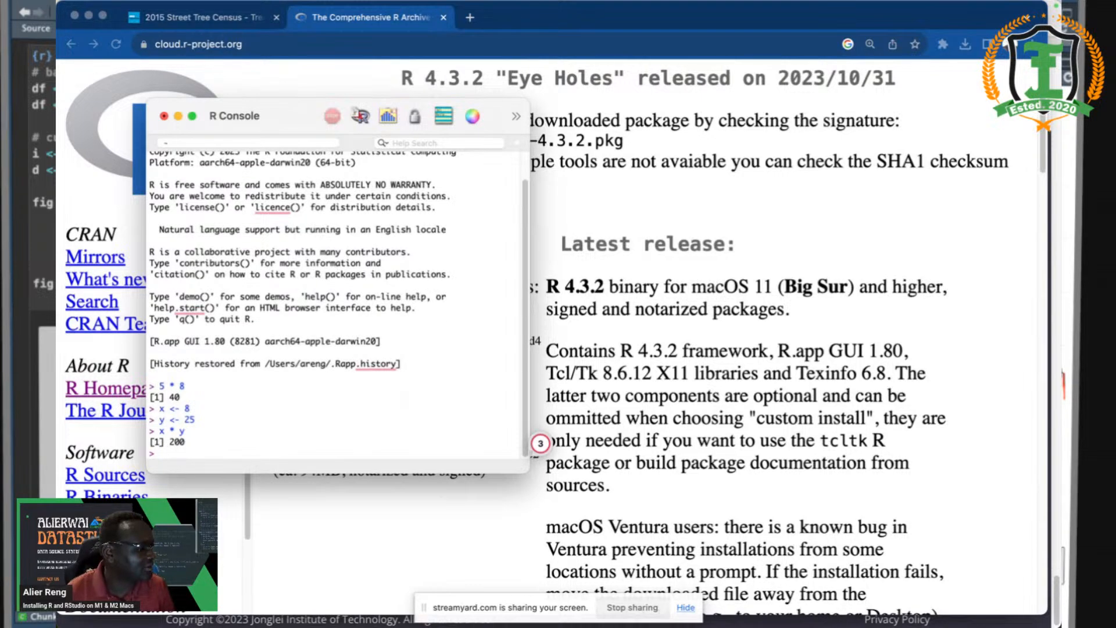
type("x")
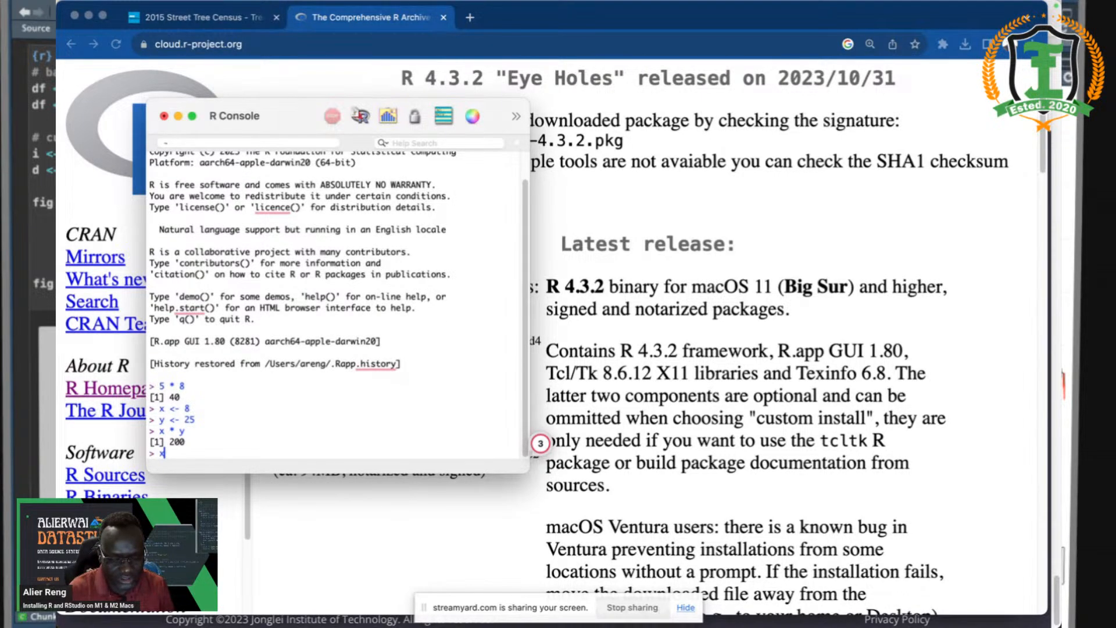
type("^")
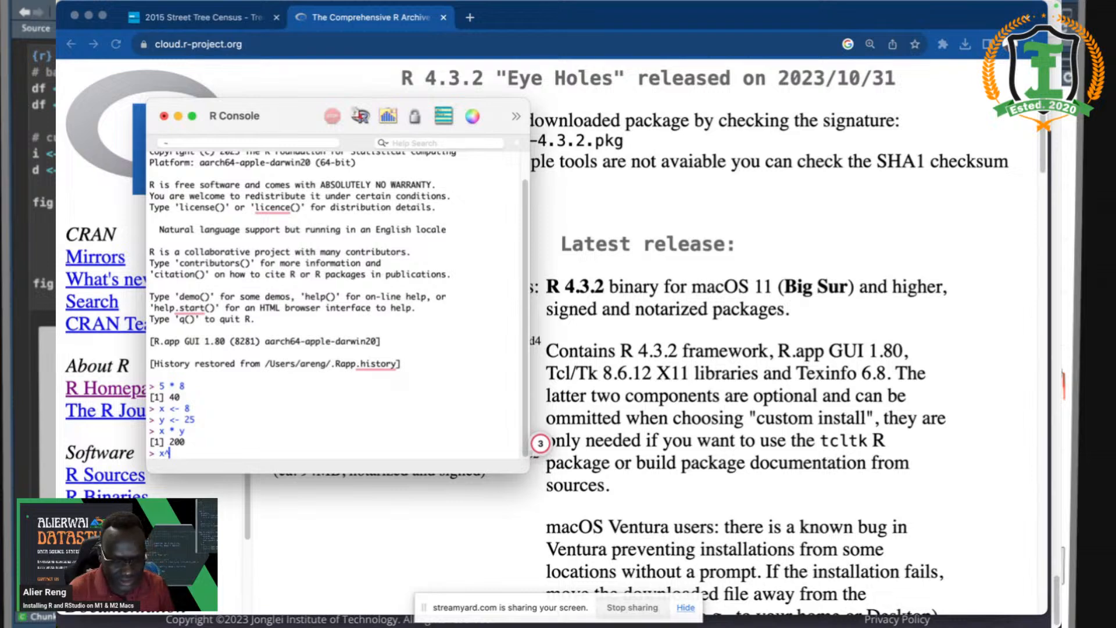
type("y")
key("Return")
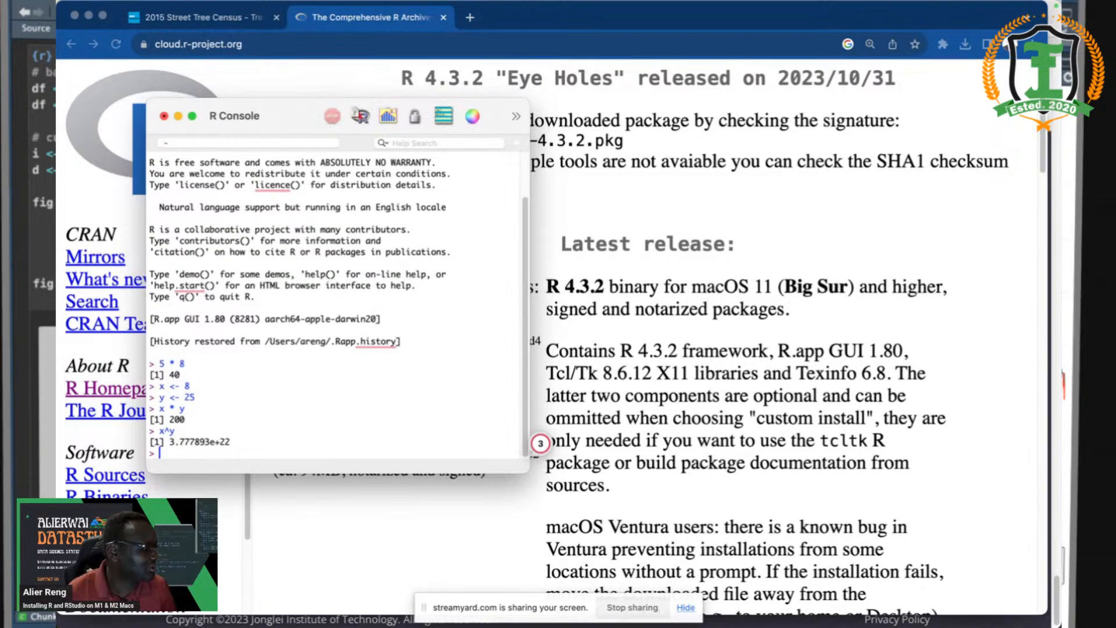
type("y")
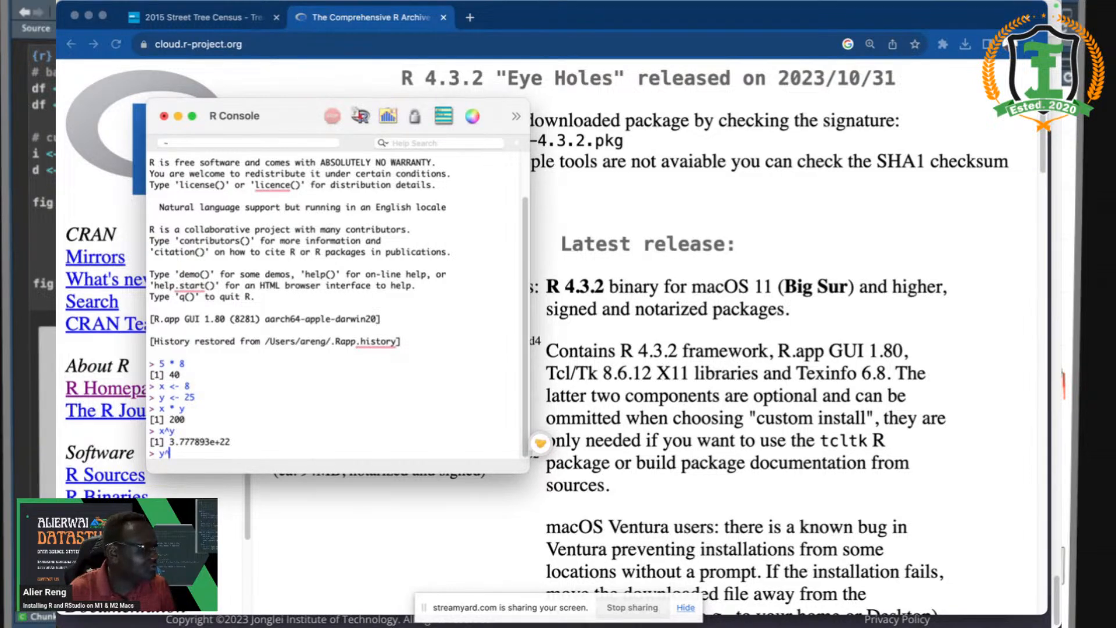
type("^x")
key("Return")
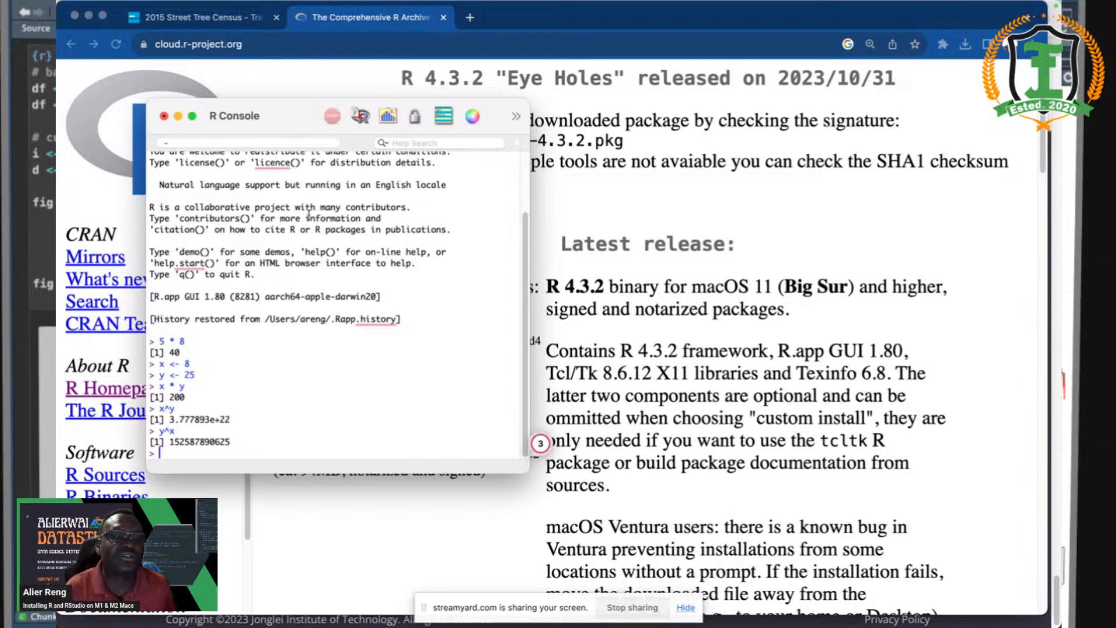
- Quit the R session, then search 'rstudio preview download' and open the RStudio Preview Release Notes
left_click(164, 117)
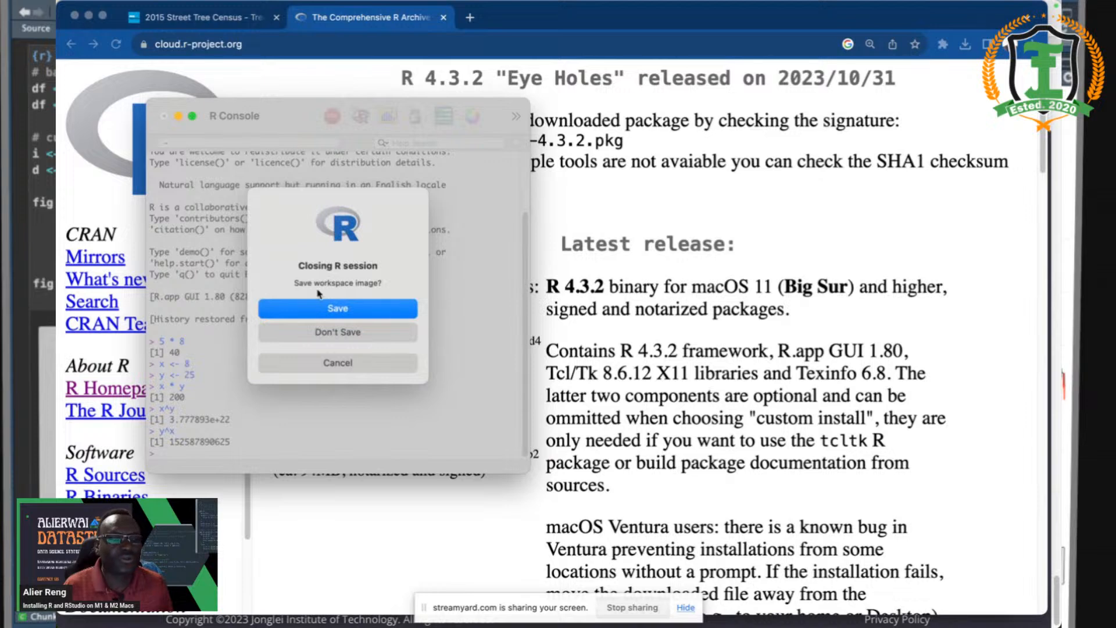
left_click(349, 332)
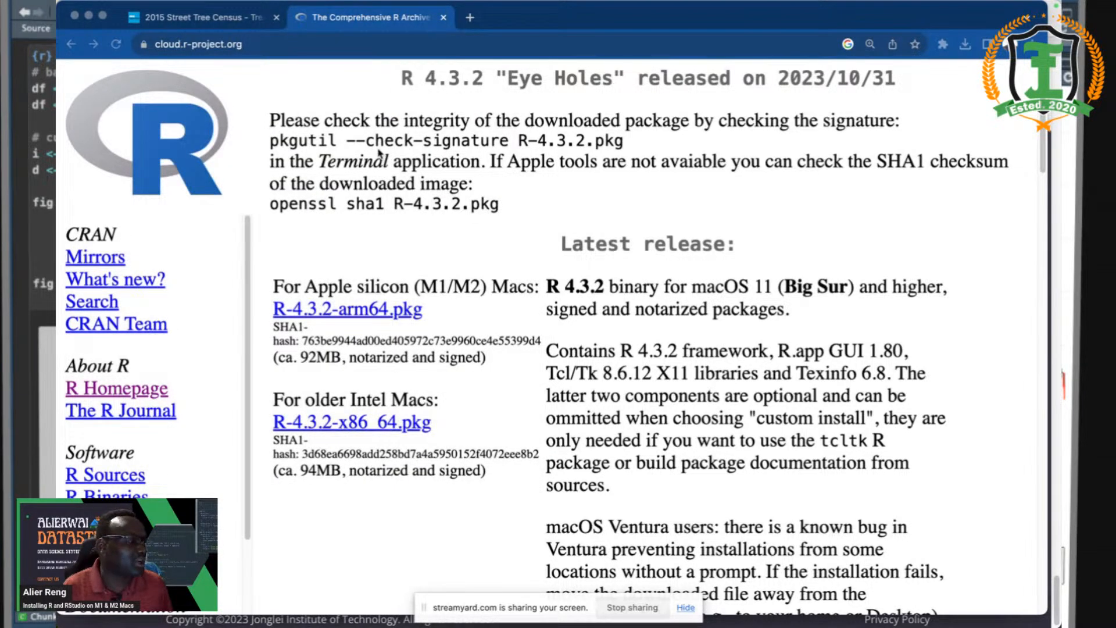
left_click(407, 47)
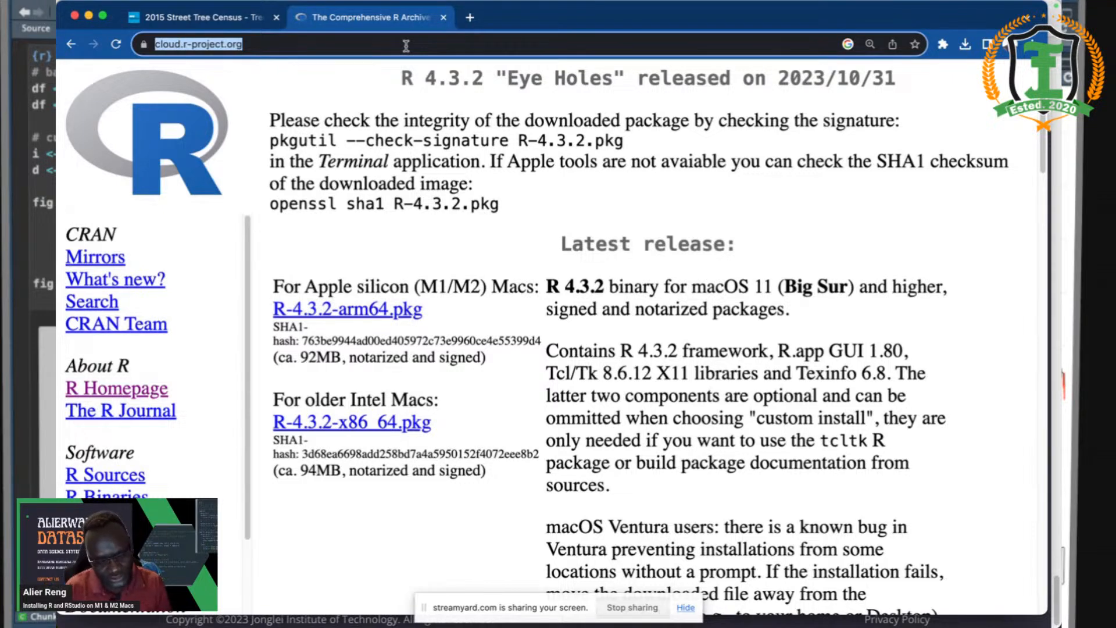
type("rst")
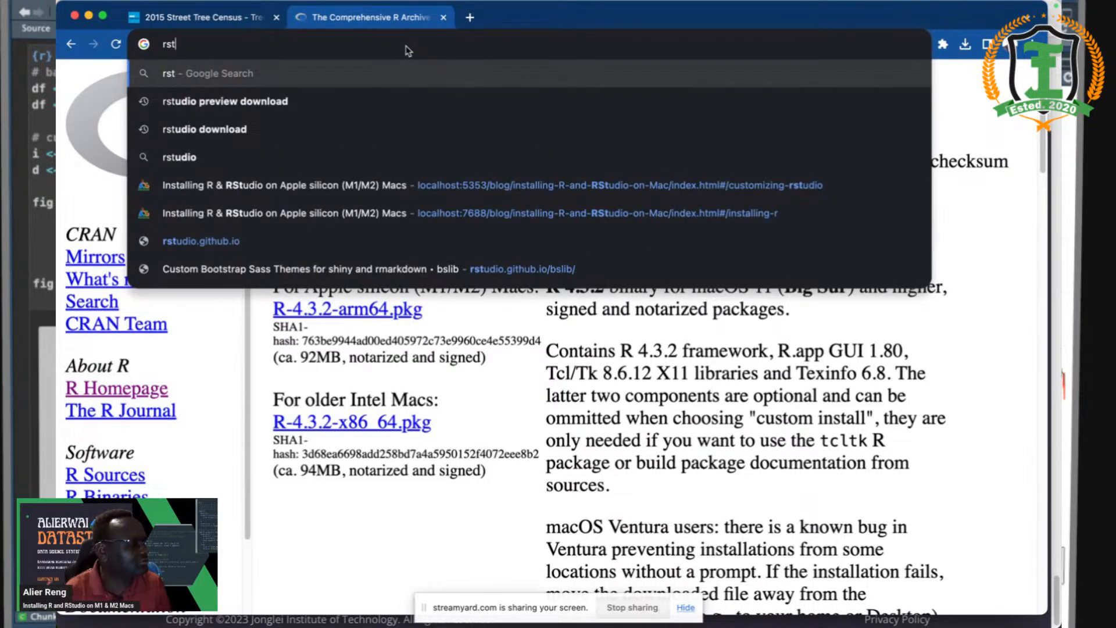
key("Down")
left_click(251, 102)
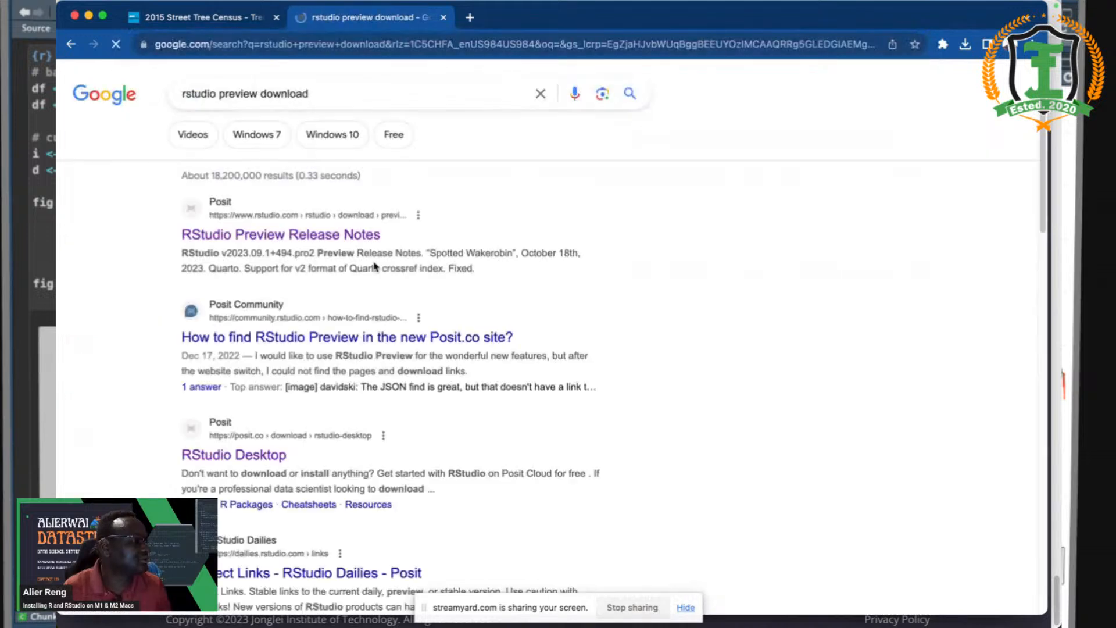
left_click(272, 235)
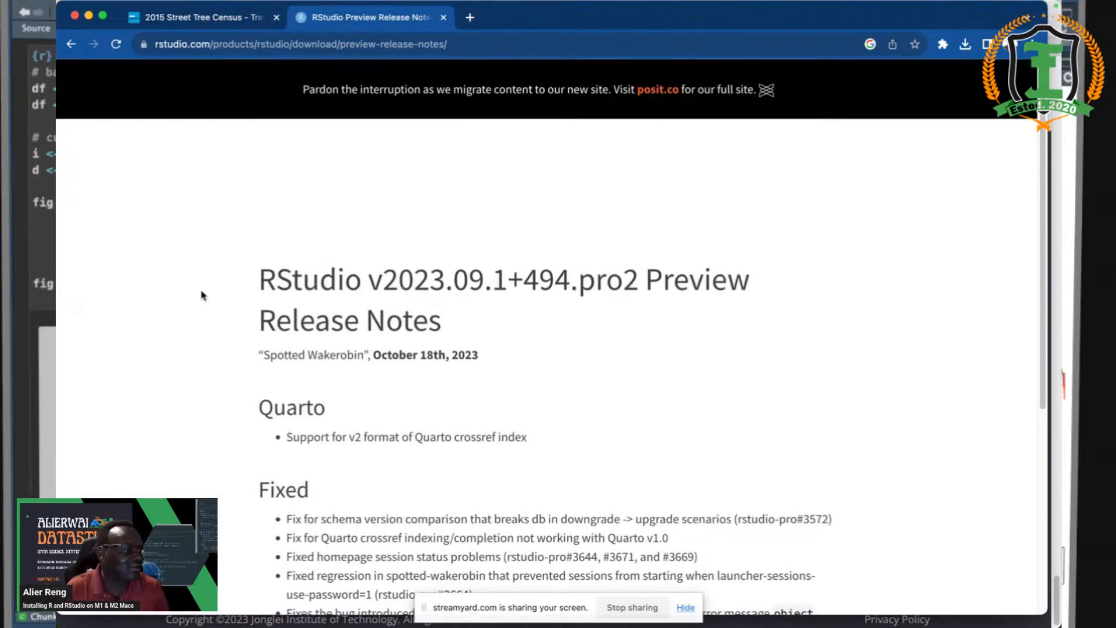
- Browse the previous release notes page, then type 'rstudio' into the address bar
scroll(271, 330, "down", 5)
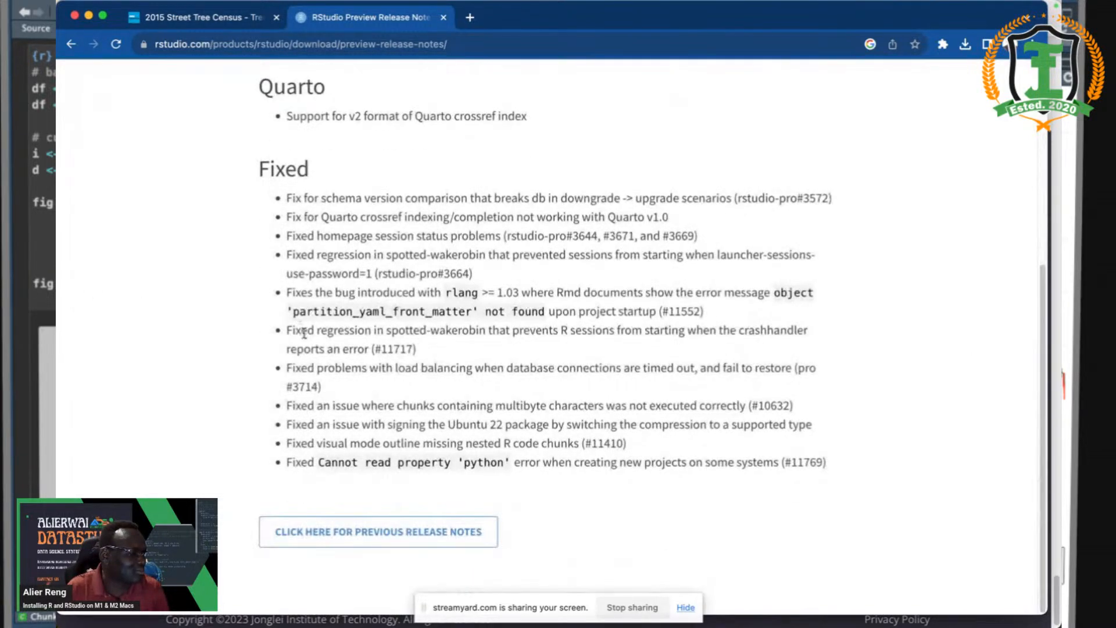
left_click(407, 530)
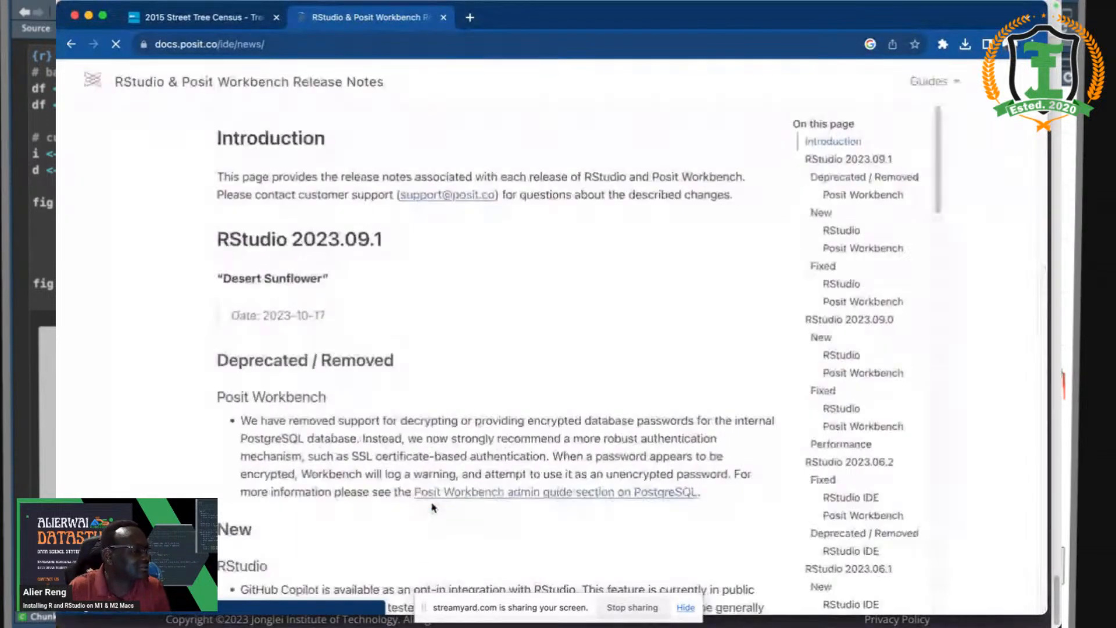
scroll(436, 489, "down", 20)
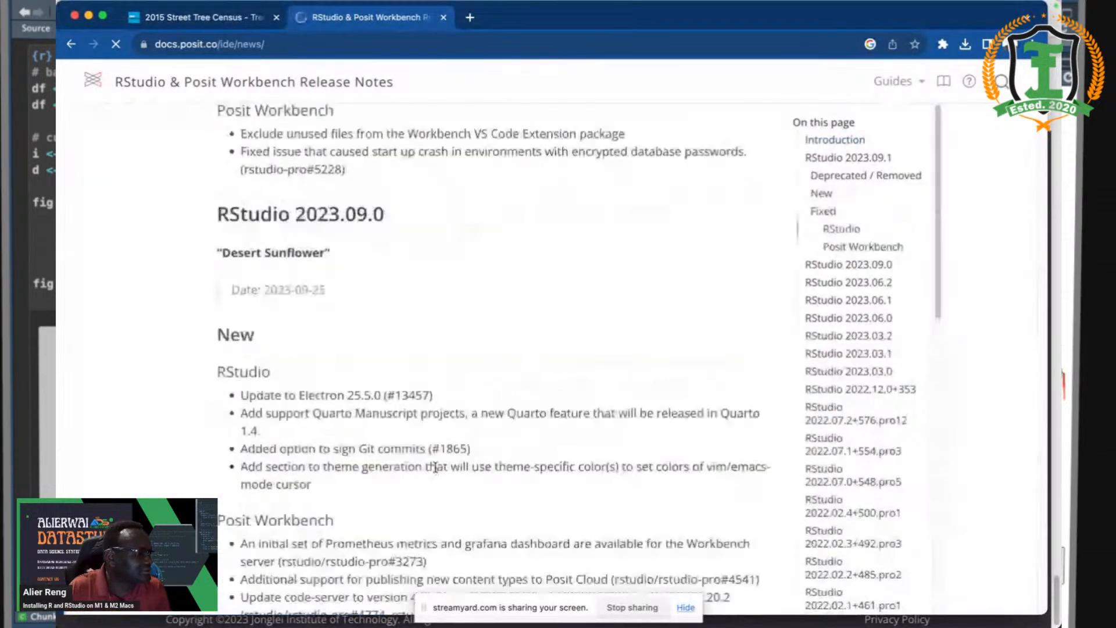
scroll(435, 467, "down", 5)
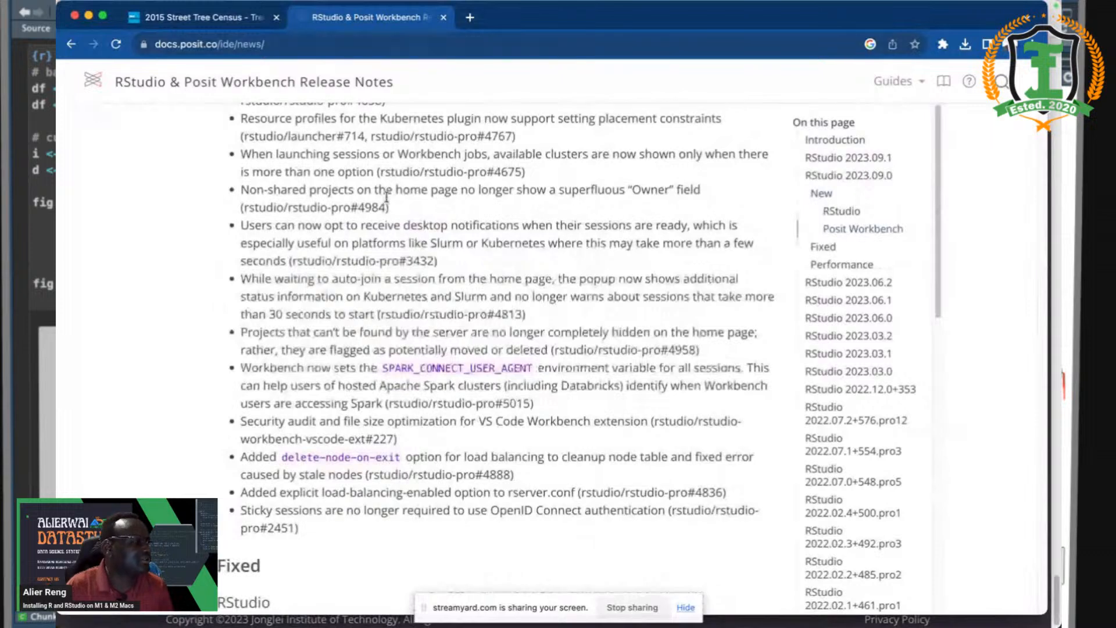
left_click(336, 44)
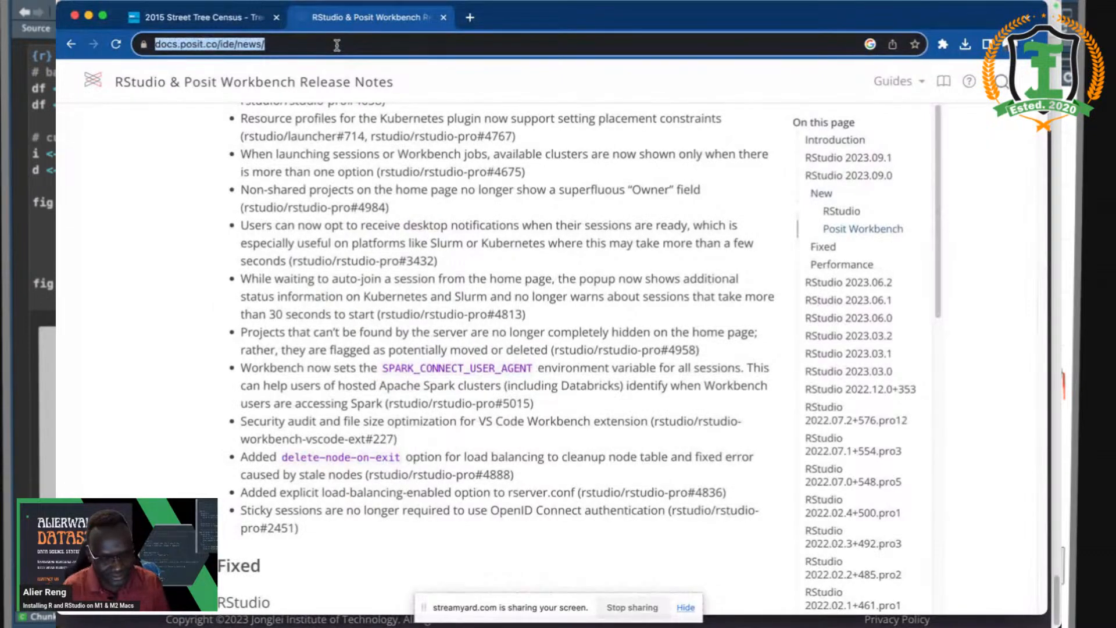
type("rstudio")
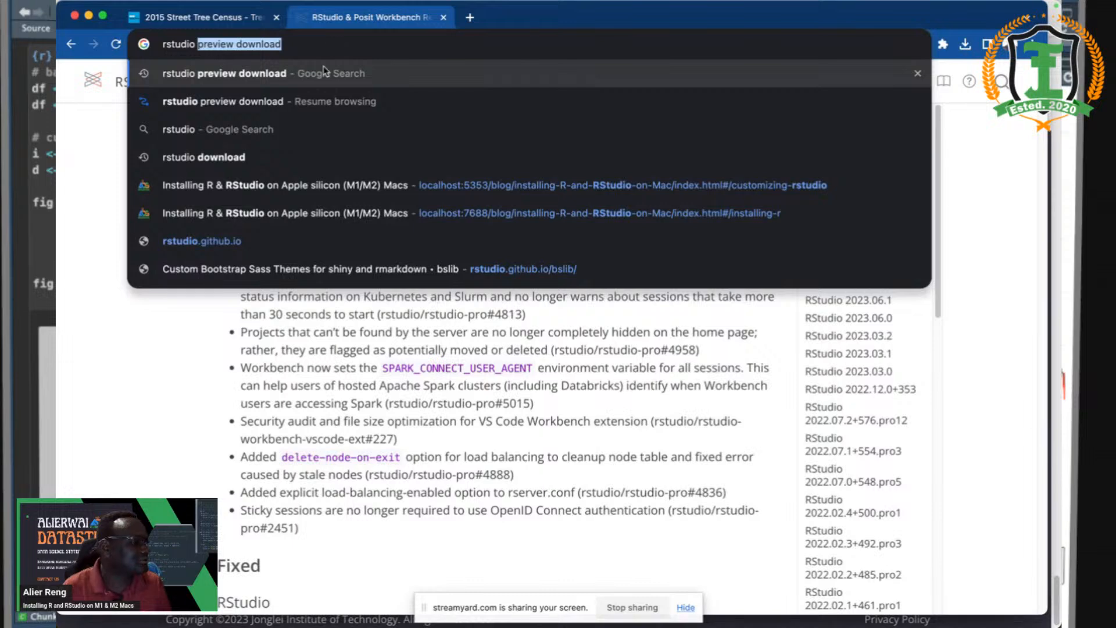
- Download the RStudio 2023.09.1-494 DMG for macOS 11+ from Posit's RStudio Desktop page and open it
left_click(286, 157)
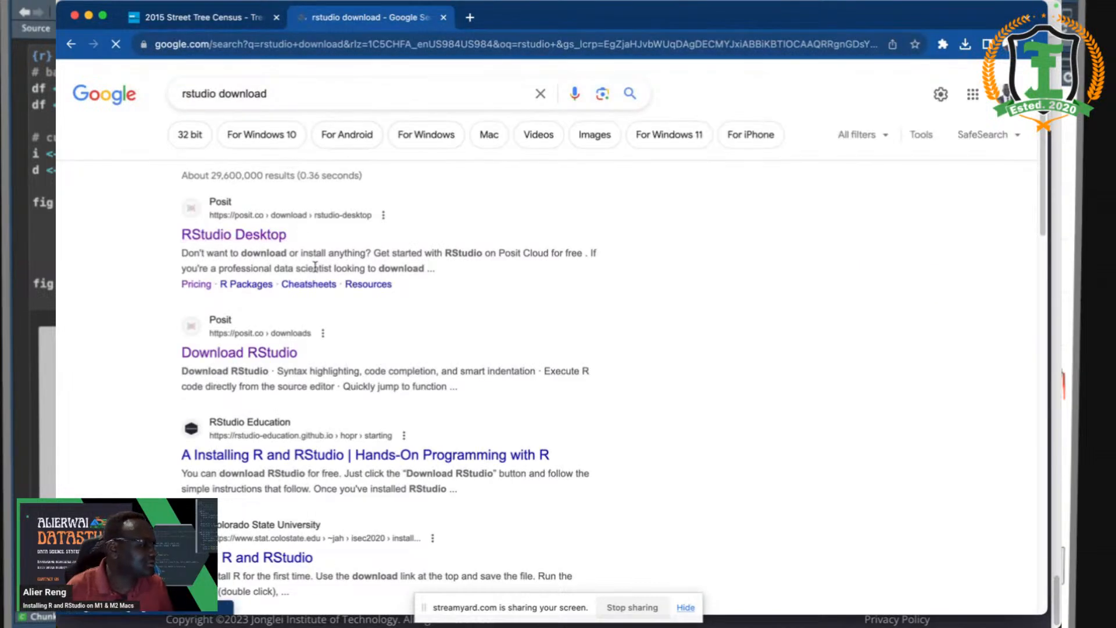
left_click(272, 236)
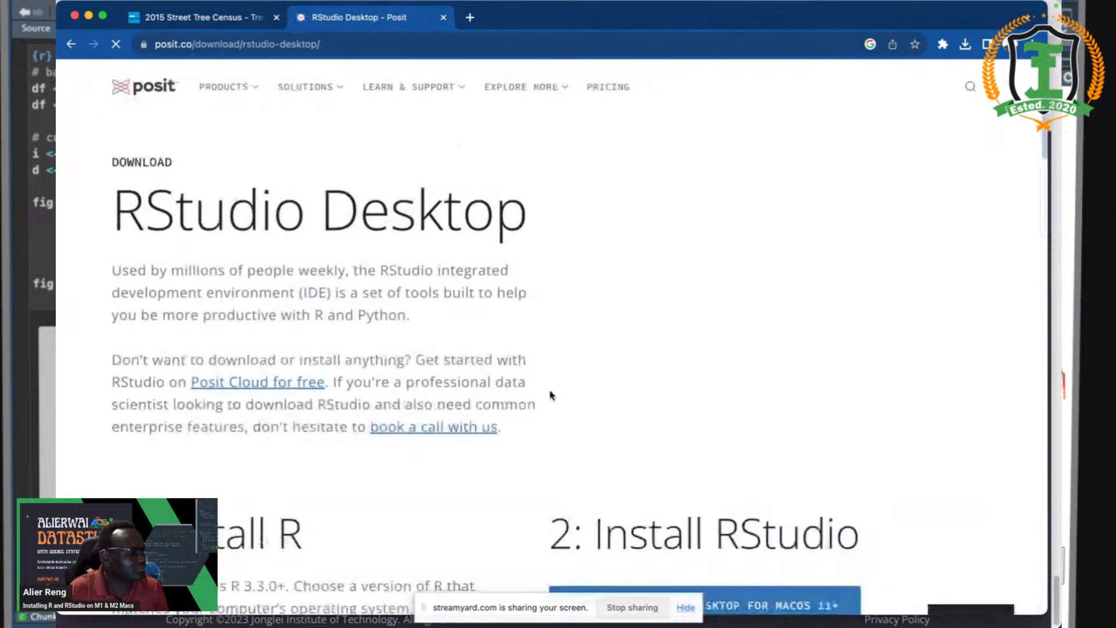
scroll(552, 395, "down", 15)
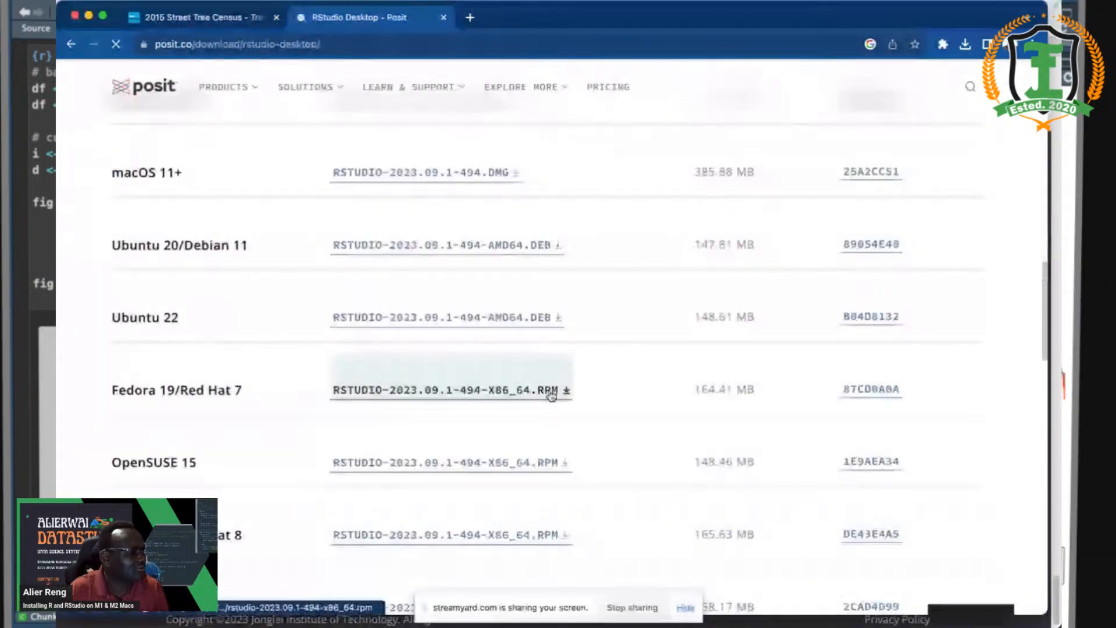
scroll(551, 396, "up", 2)
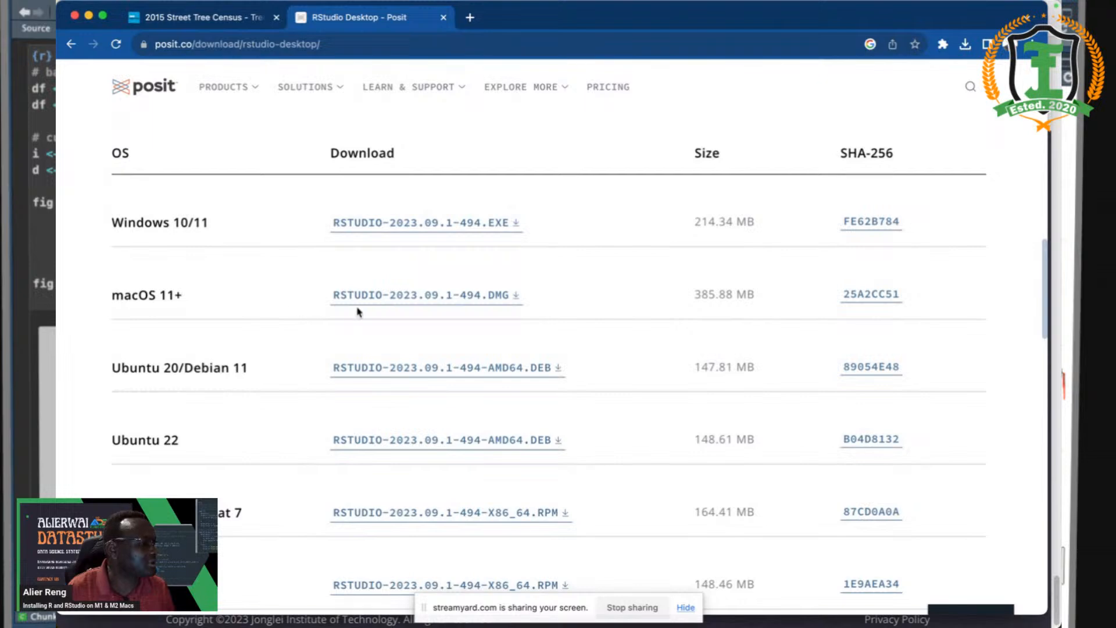
left_click(384, 296)
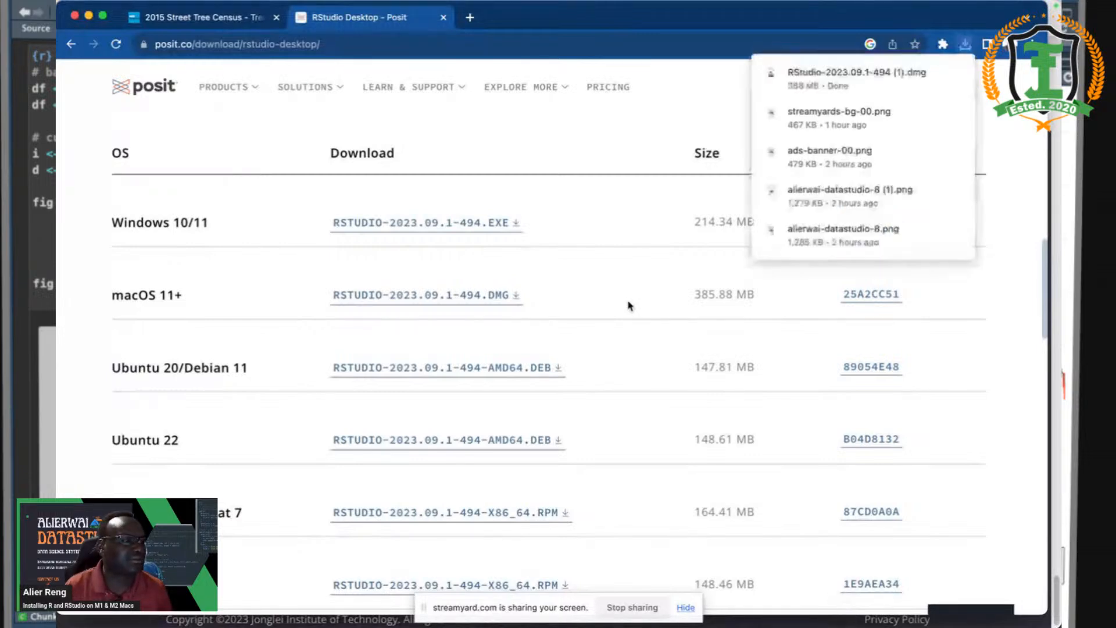
mouse_move(802, 74)
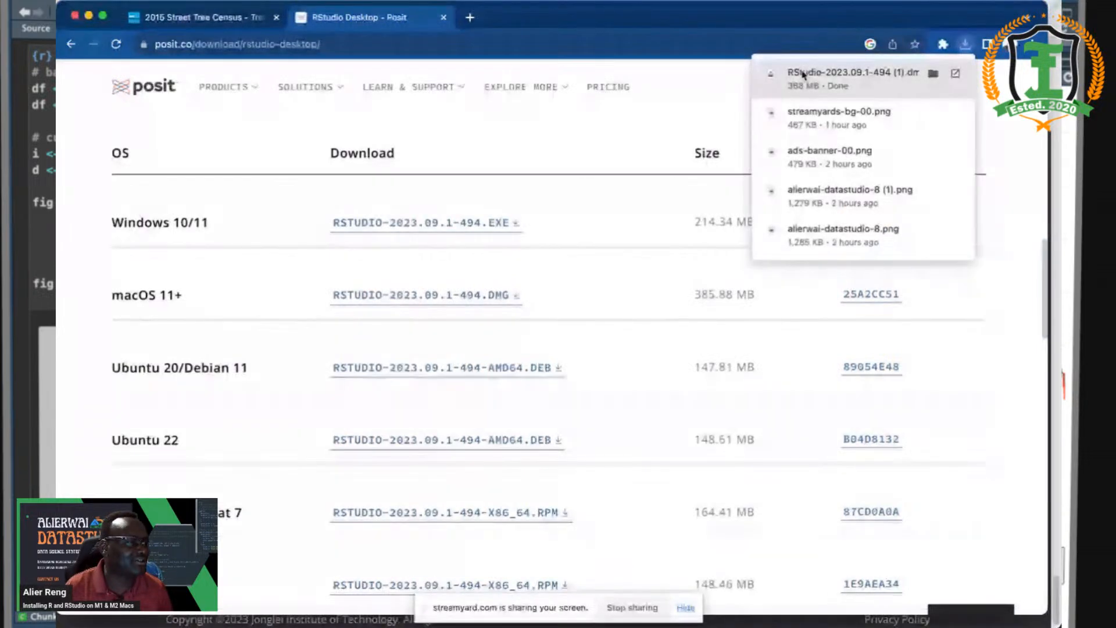
left_click(802, 74)
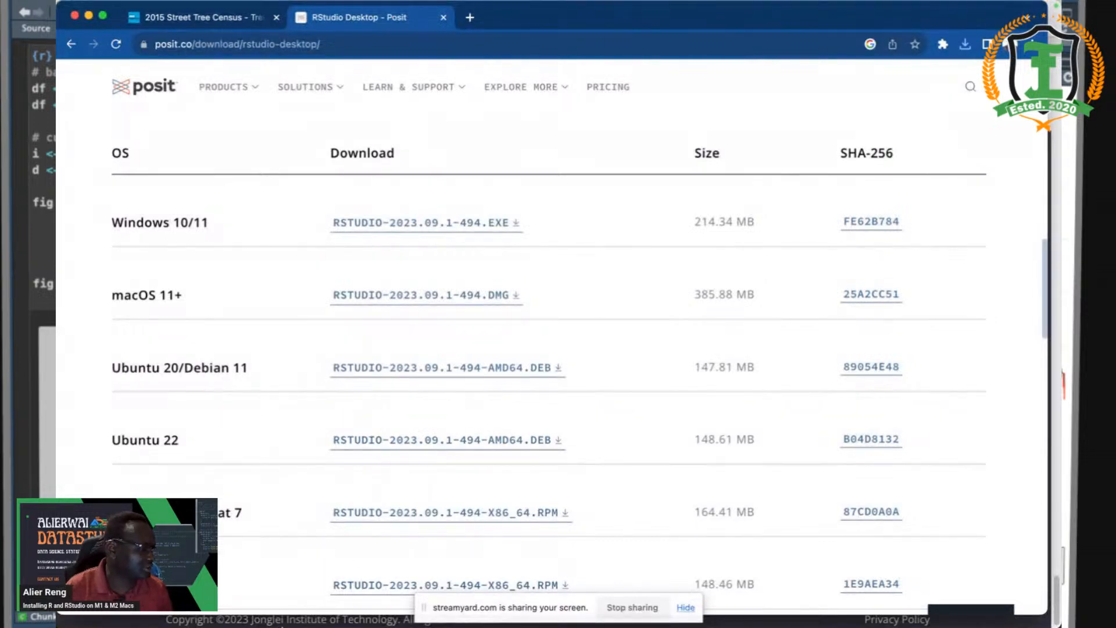
- Copy RStudio.app into Applications, replacing the older copy
mouse_move(276, 611)
left_click(241, 604)
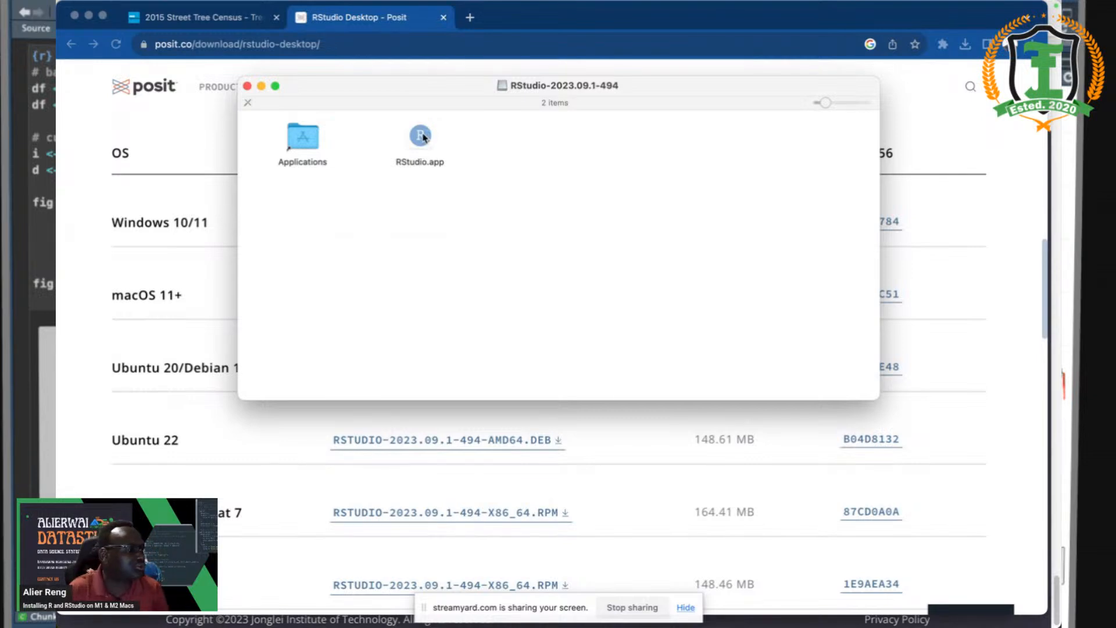
left_click_drag(428, 134, 361, 221)
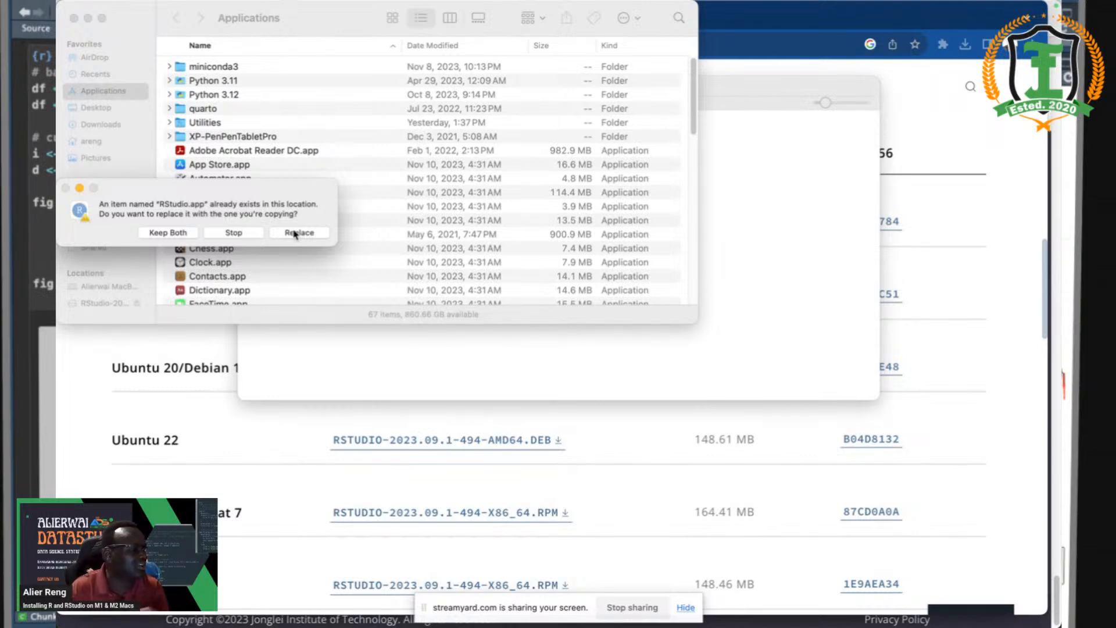
left_click(295, 233)
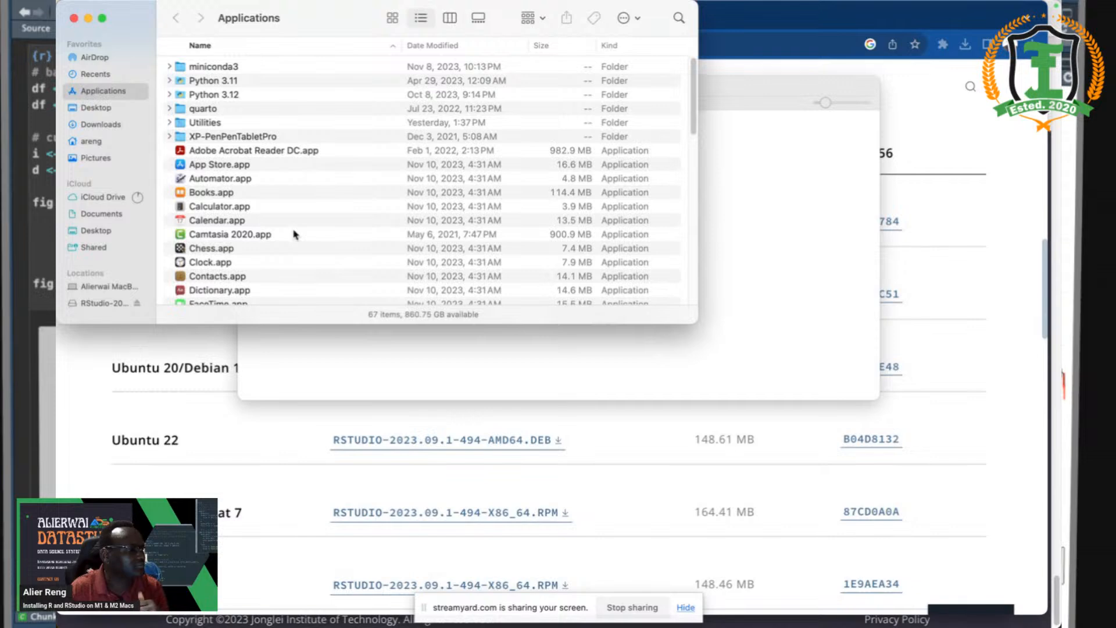
- Launch RStudio.app from the disk image, confirming the security prompt
left_click(784, 226)
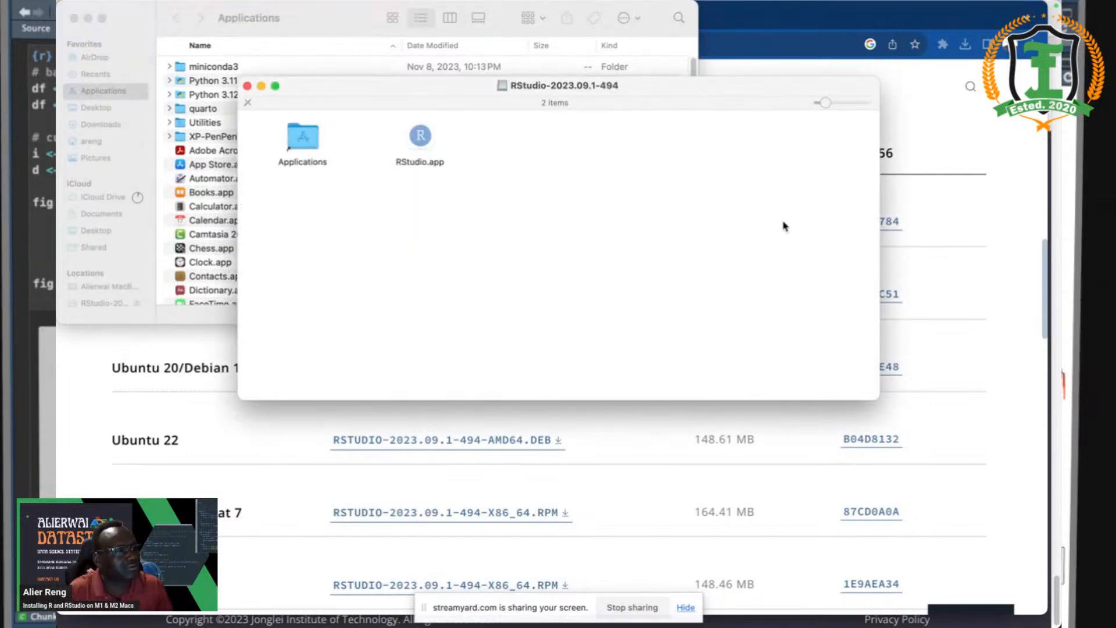
left_click(424, 137)
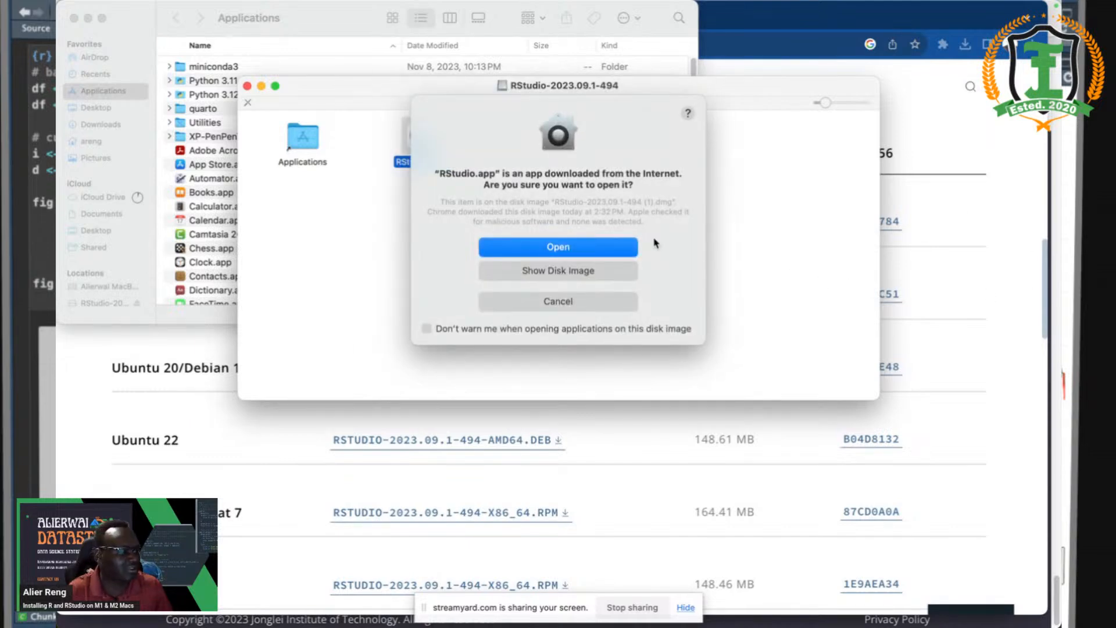
left_click(584, 246)
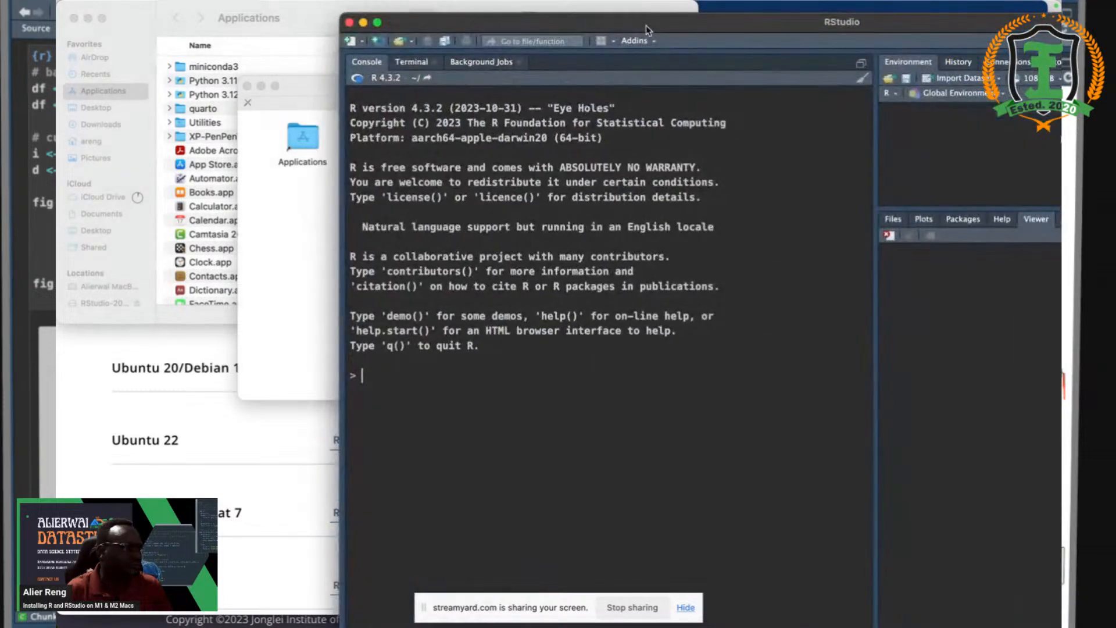
- Move the RStudio window left and switch between Chrome and RStudio to check the R 4.3.2 console
left_click_drag(625, 22, 342, 5)
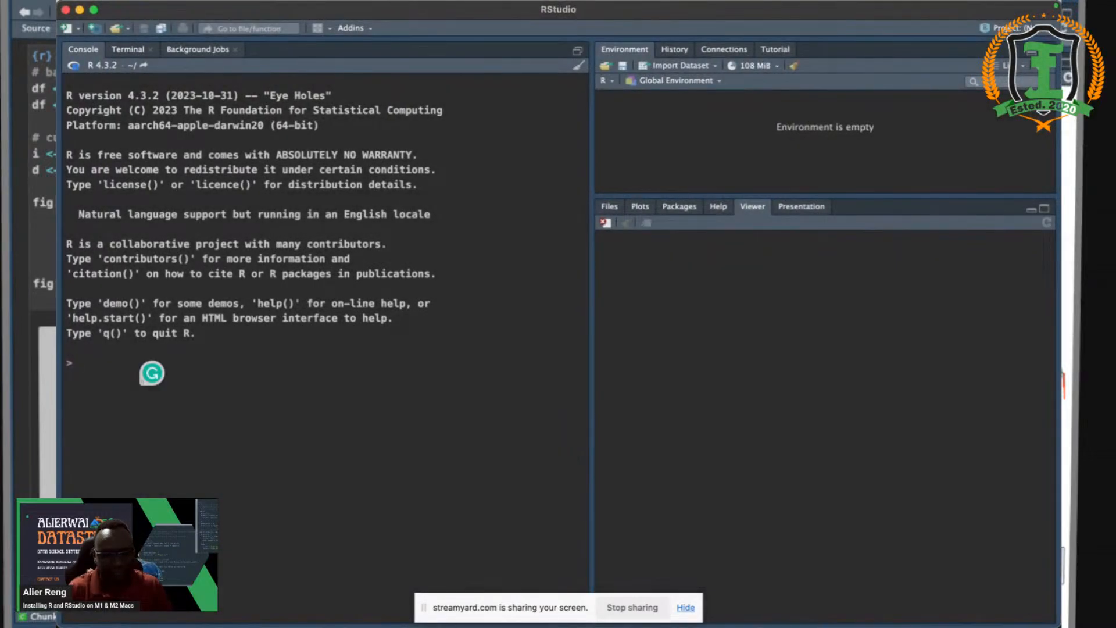
key("super+Tab")
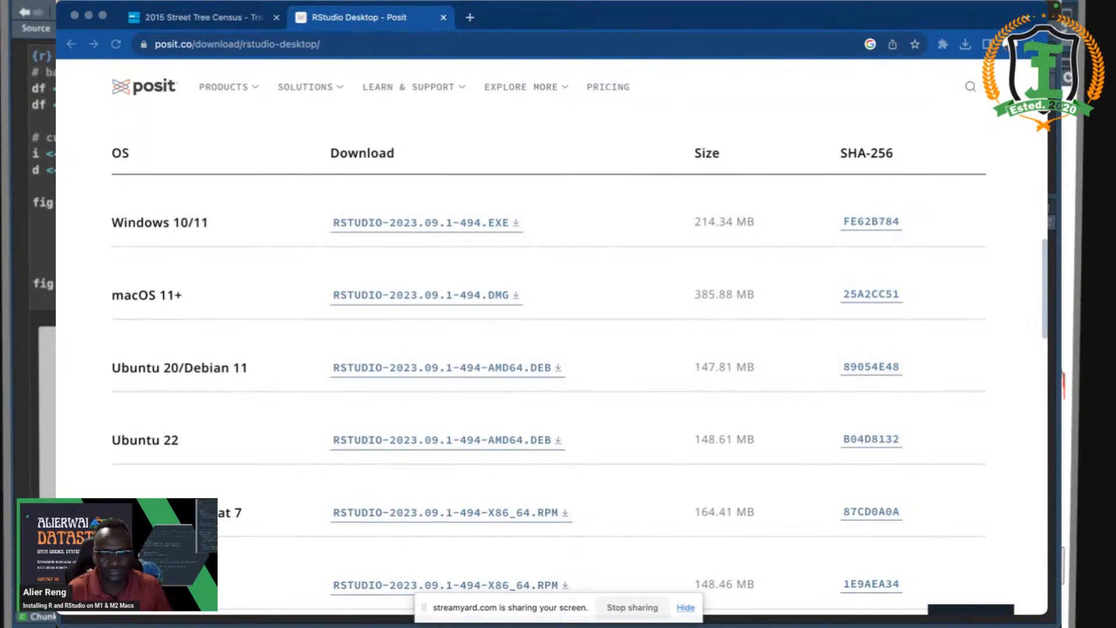
key("super+Tab")
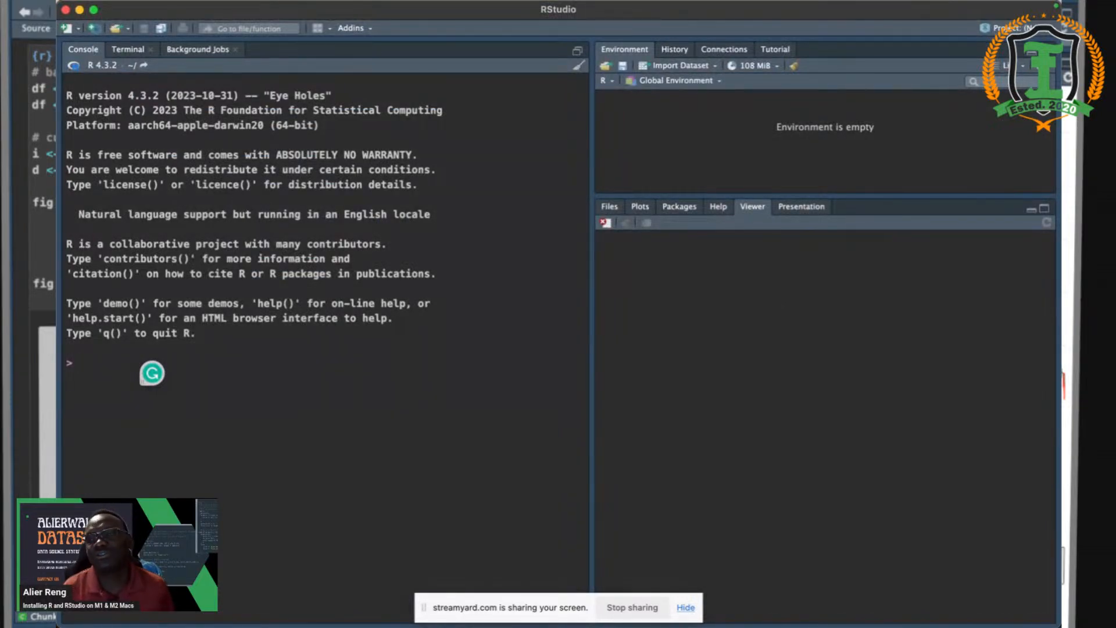
key("super+Tab")
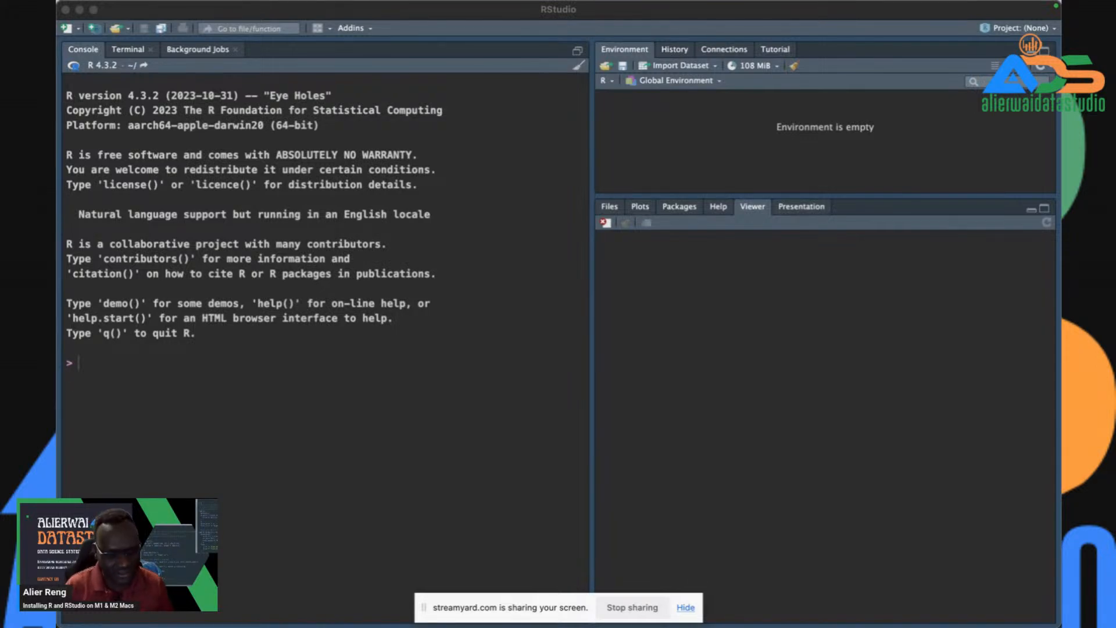
left_click(395, 377)
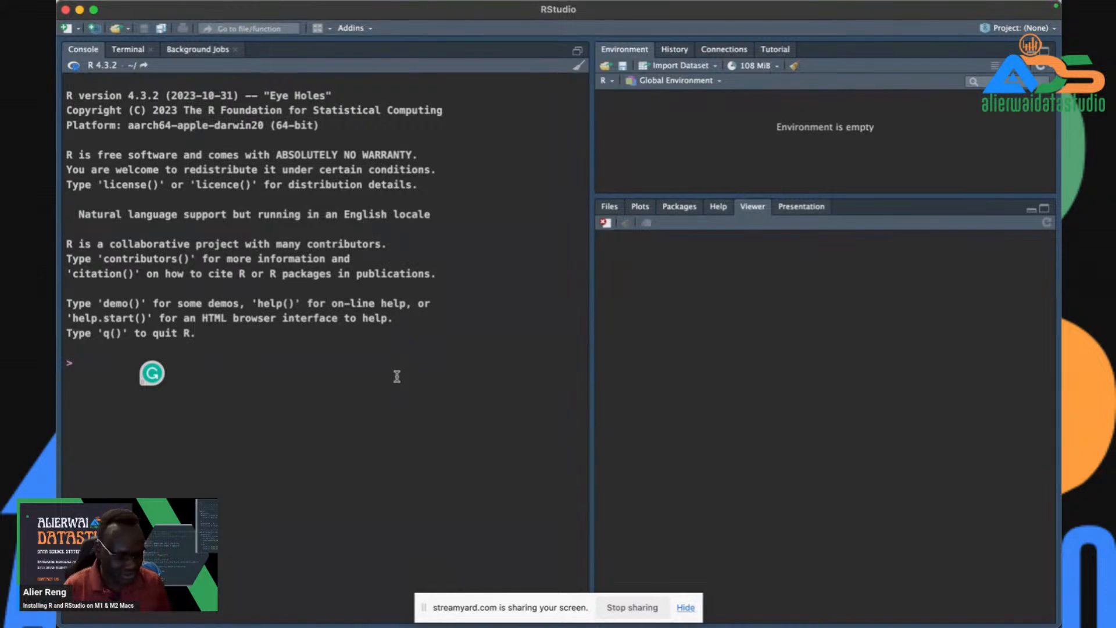
key("ctrl+l")
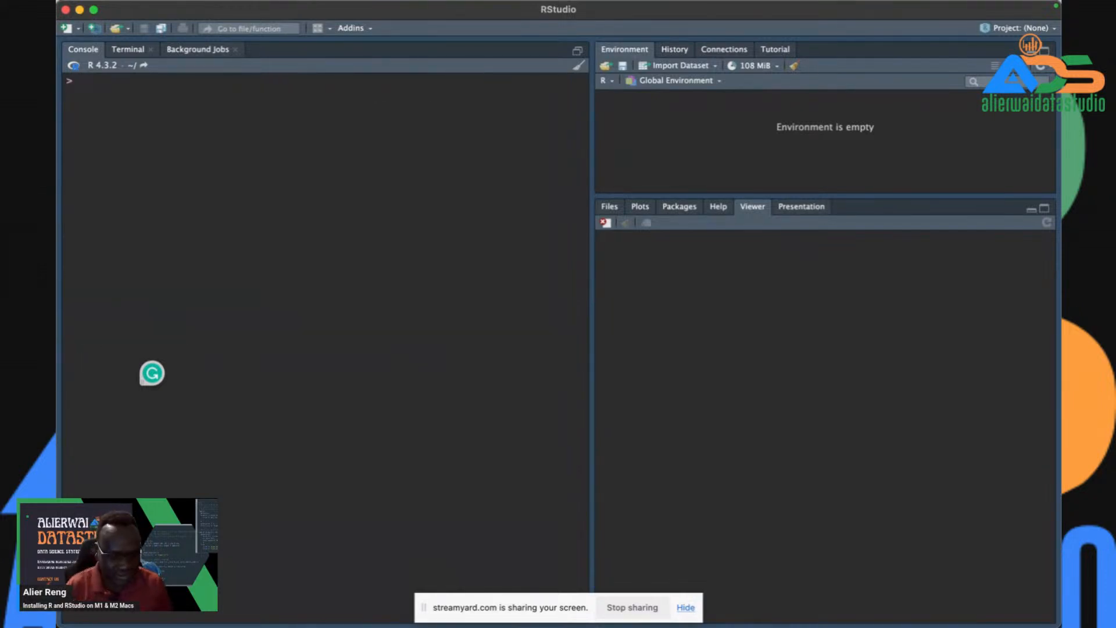
type("y")
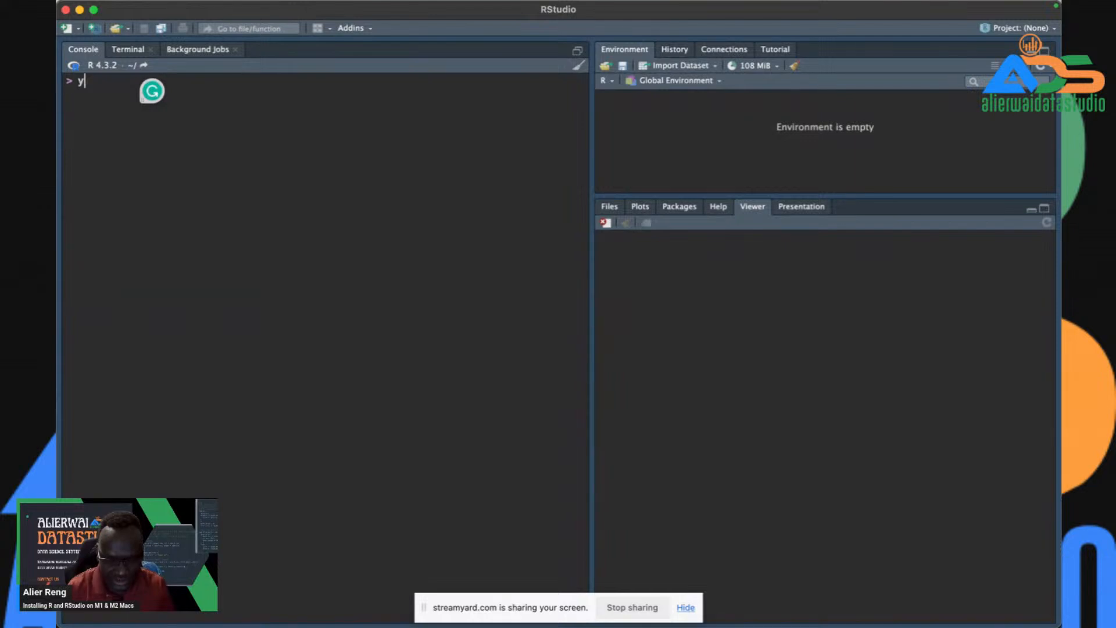
key("alt+minus")
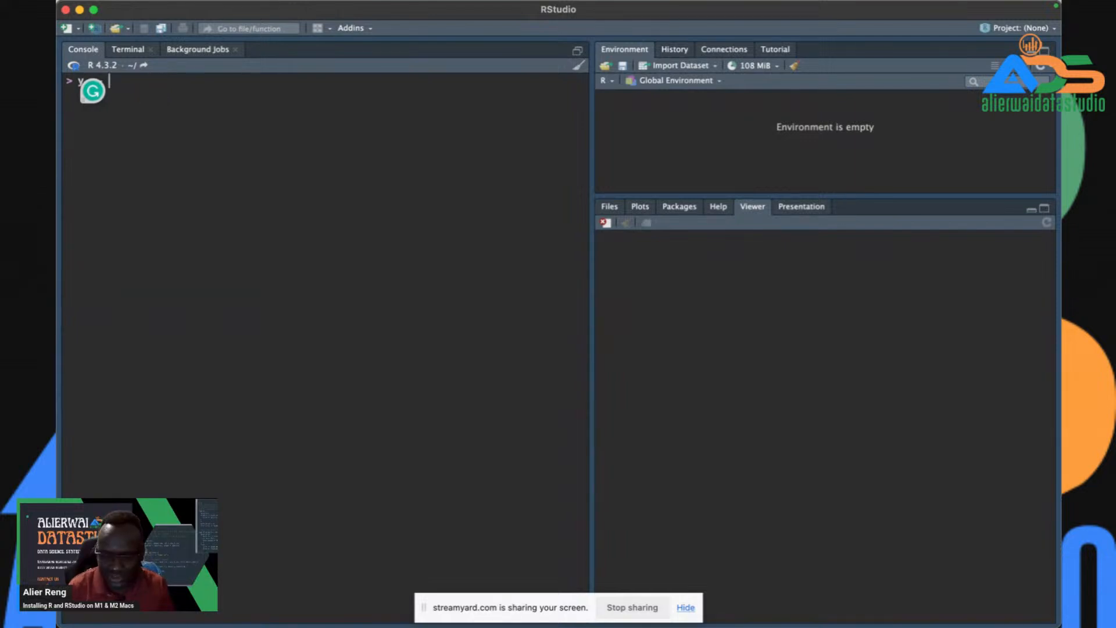
type("8")
key("Return")
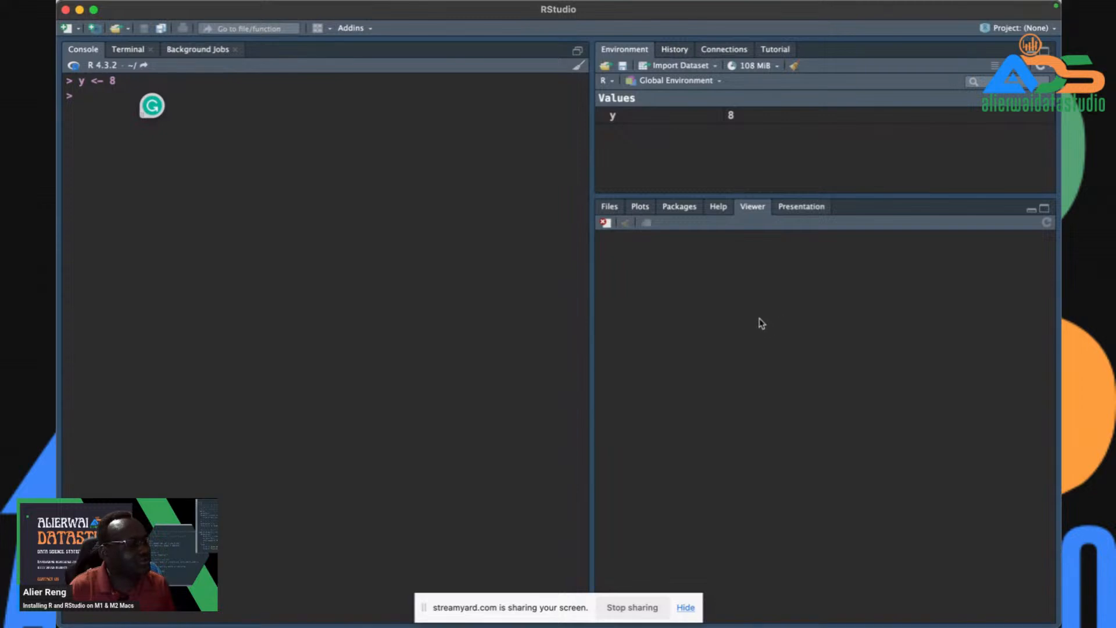
mouse_move(374, 4)
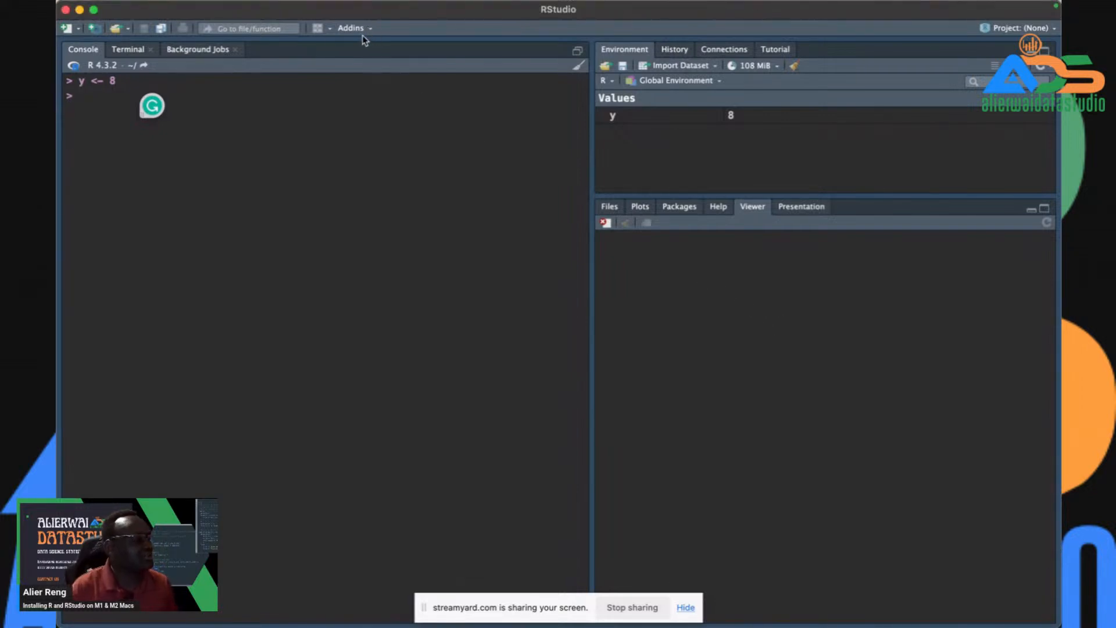
left_click(327, 29)
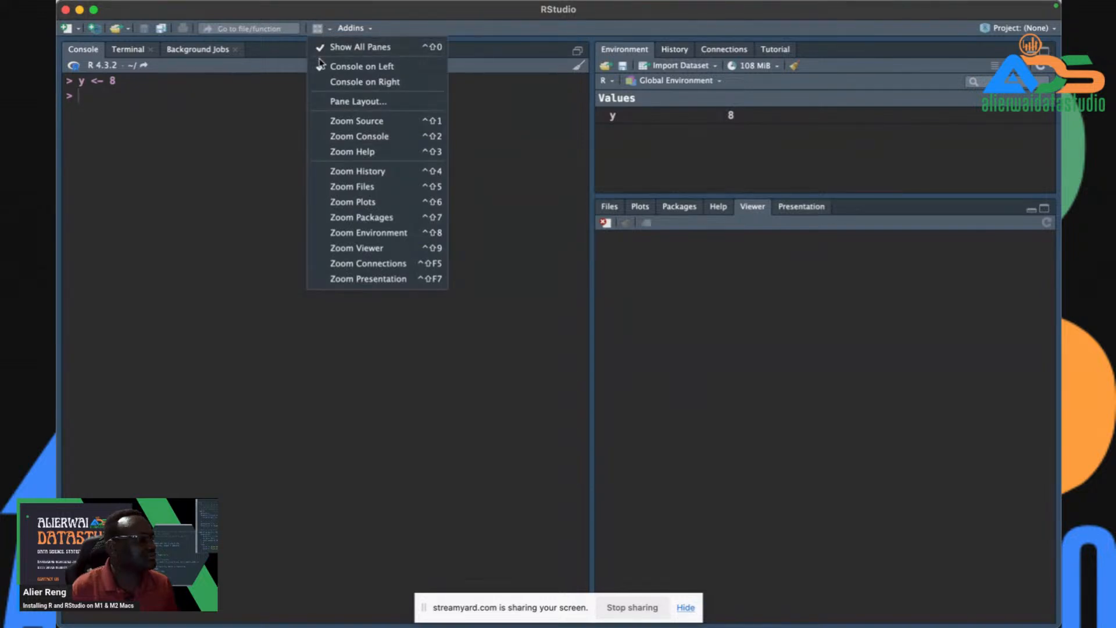
left_click(351, 102)
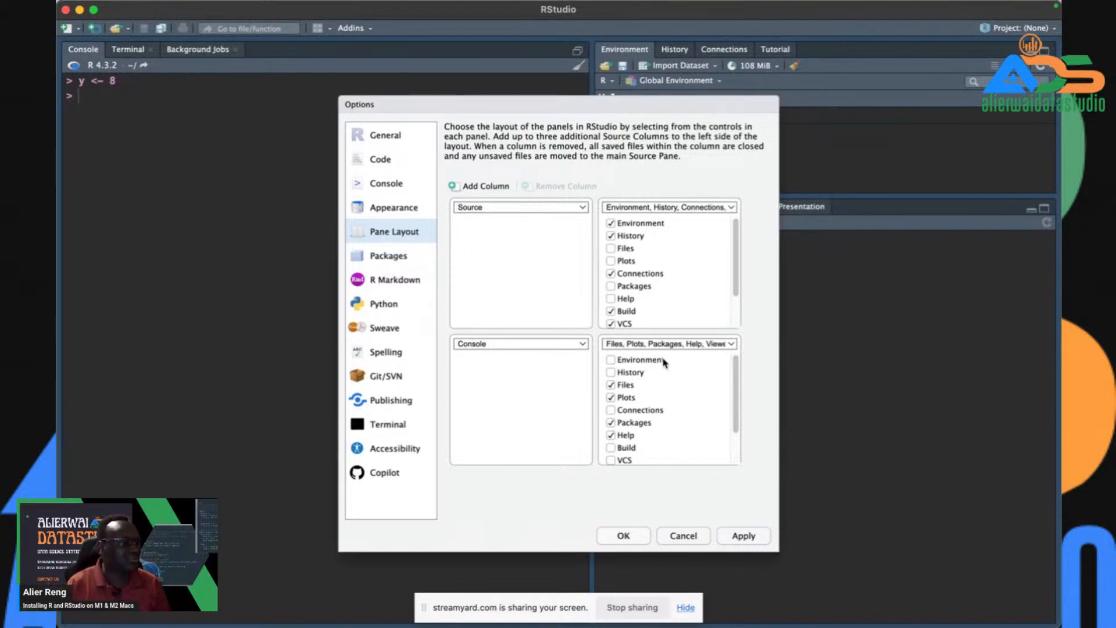
left_click(669, 537)
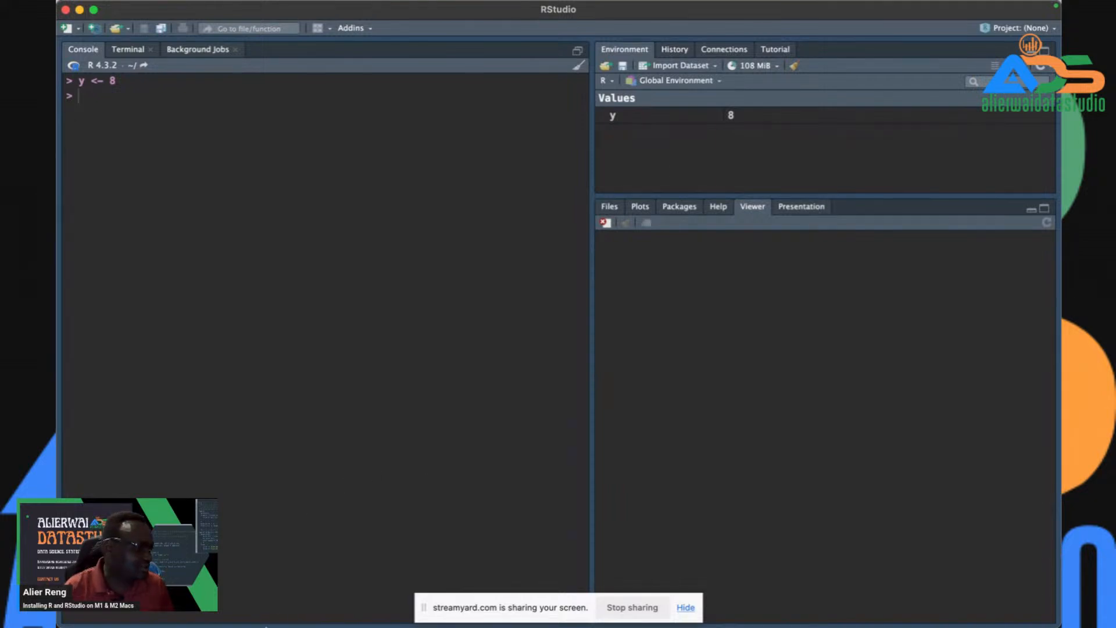
mouse_move(266, 625)
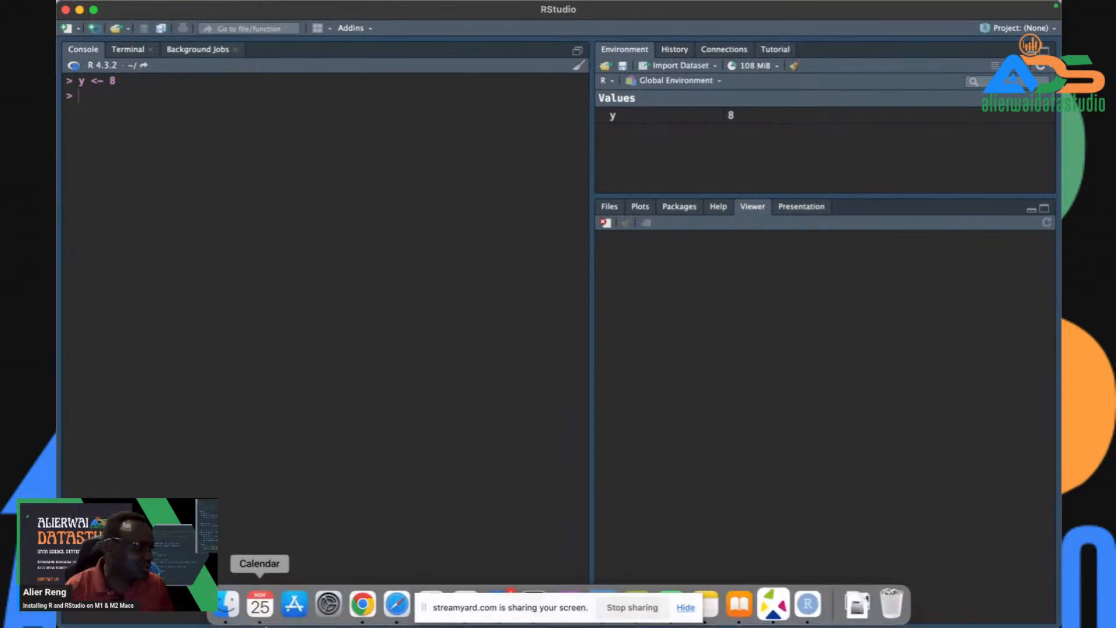
- In Chrome, search the web for 'r project' in a new tab
left_click(363, 605)
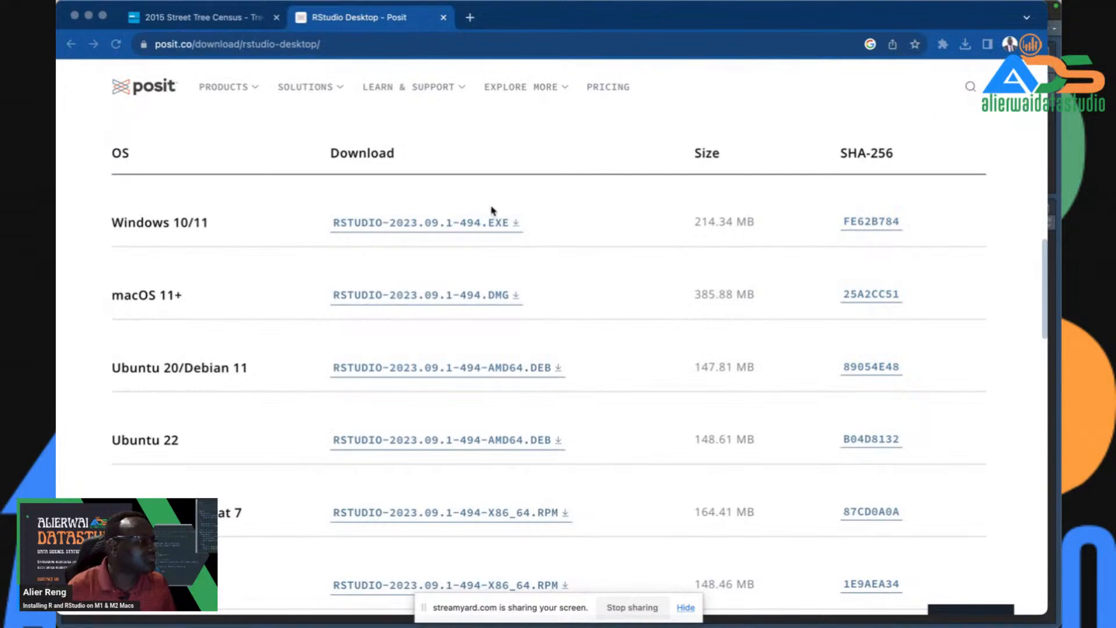
scroll(491, 189, "up", 15)
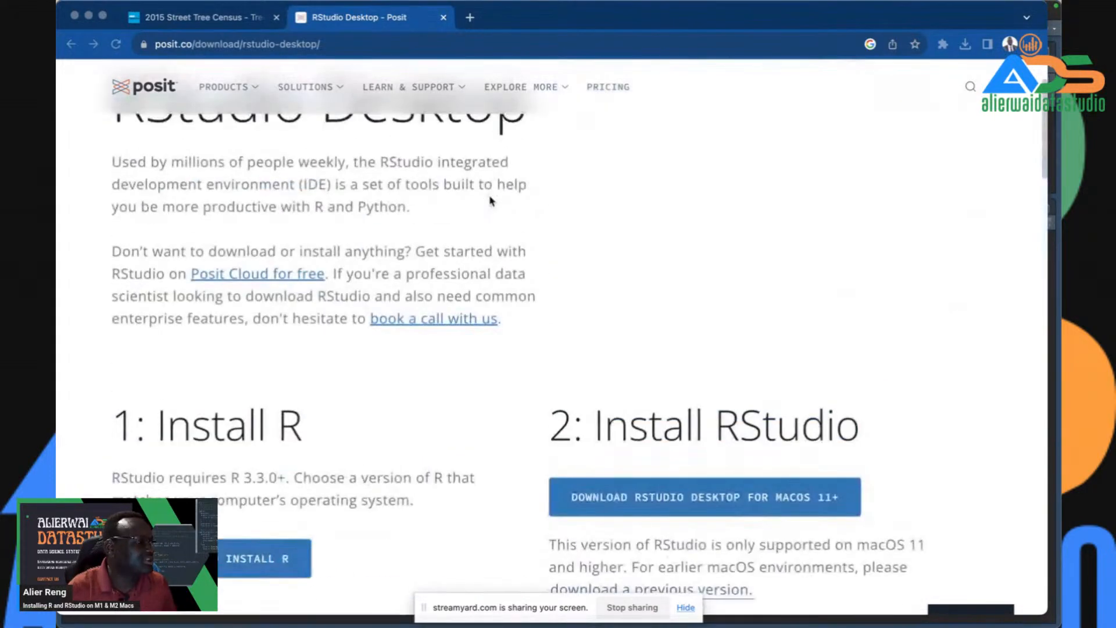
left_click(471, 16)
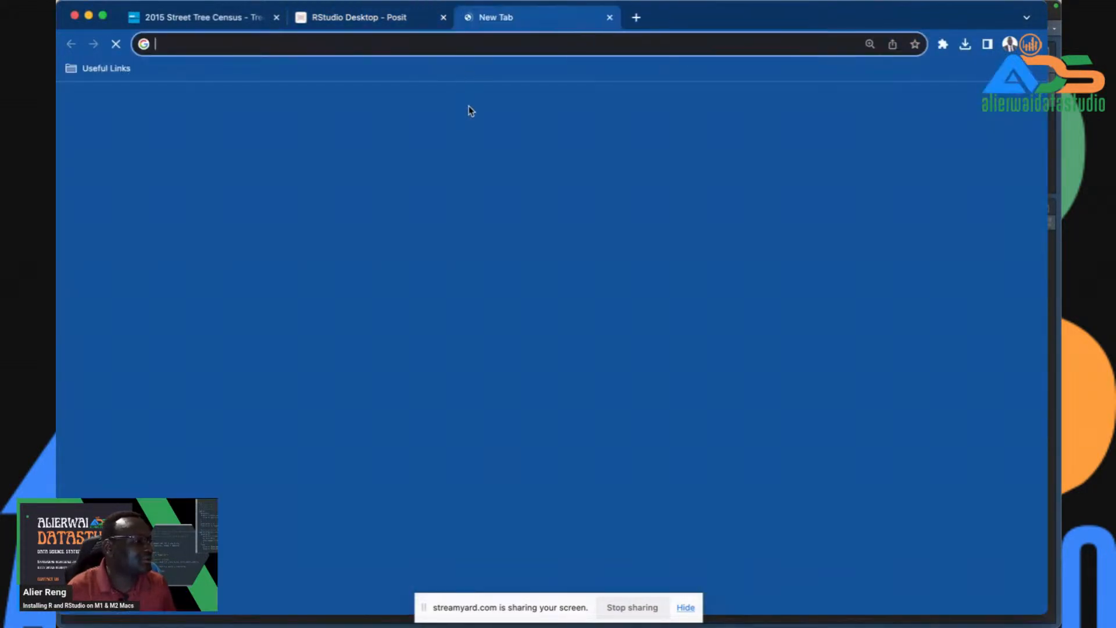
type("r proj")
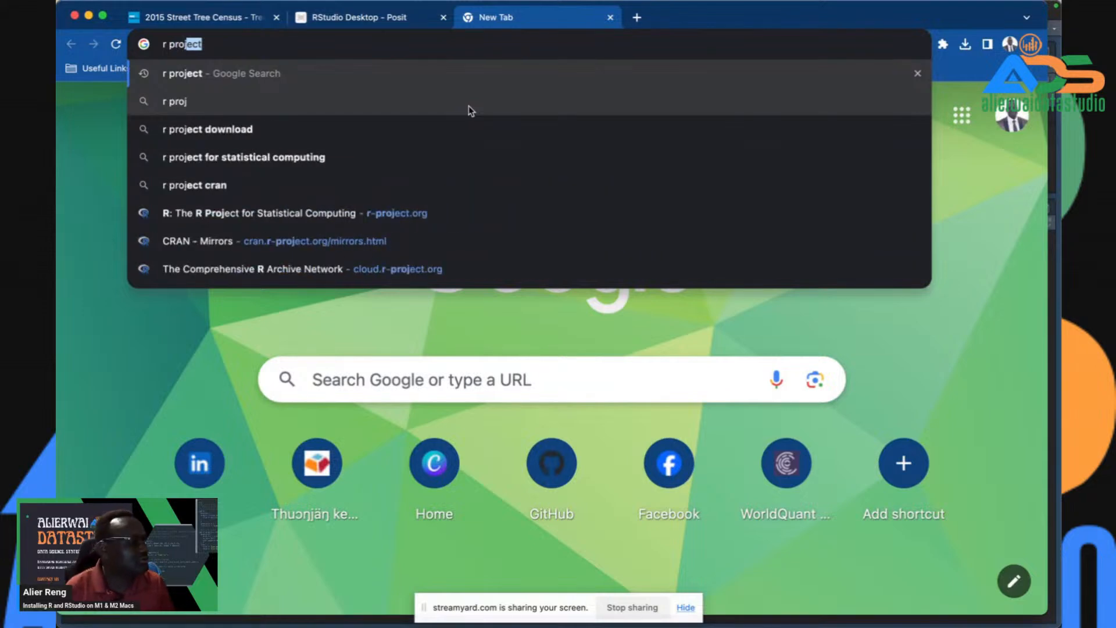
key("Return")
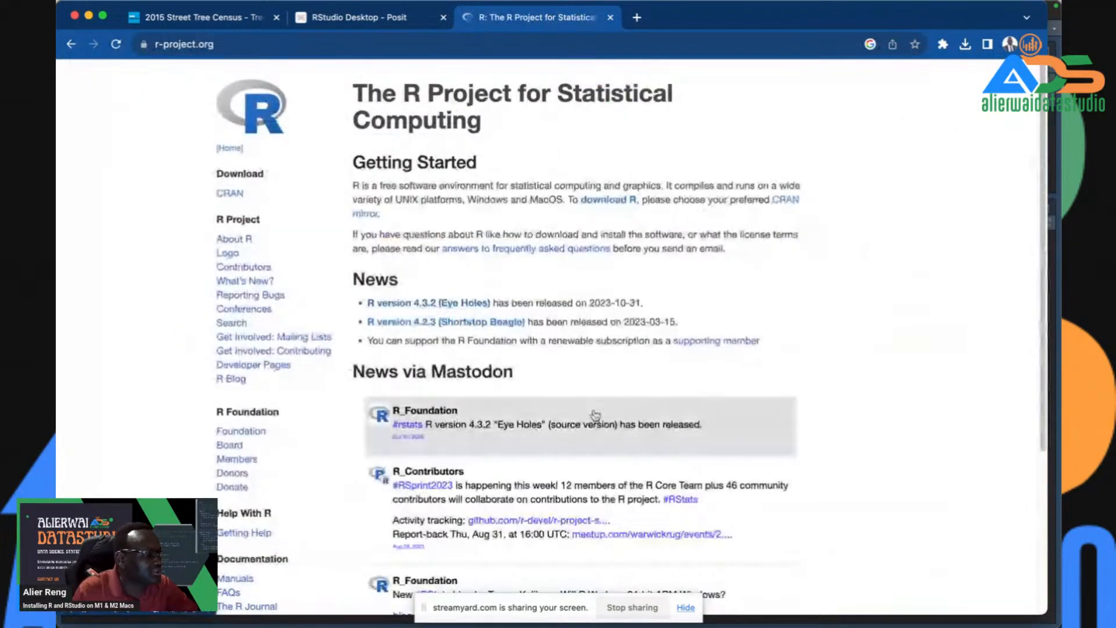
- Go to the R download page via the cloud CRAN mirror and open the macOS packages page
left_click(596, 202)
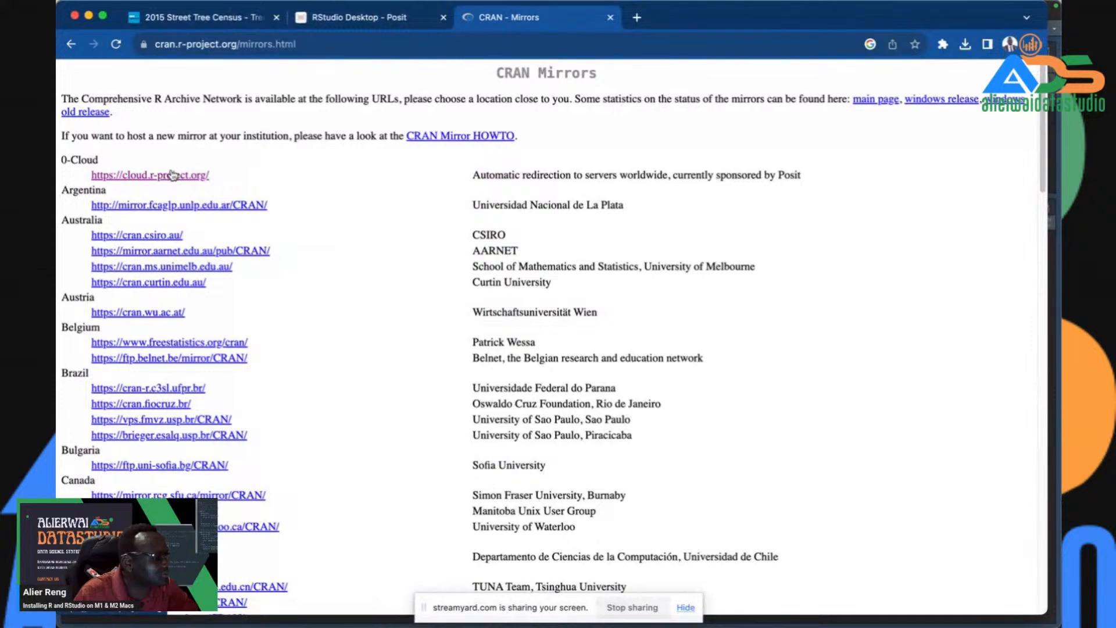
left_click(198, 175)
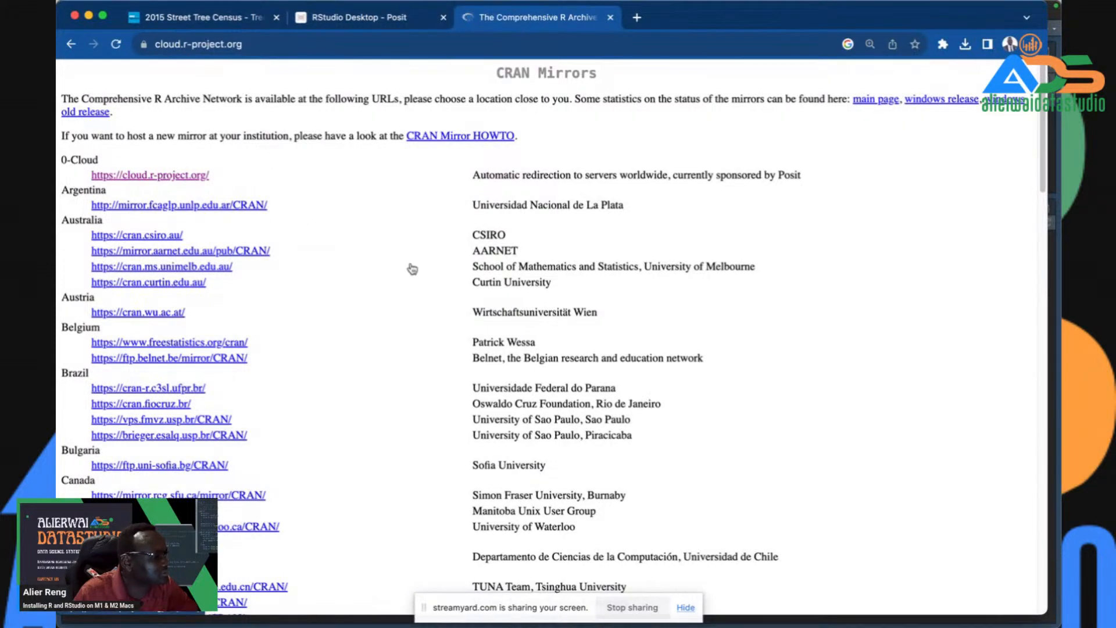
left_click(500, 286)
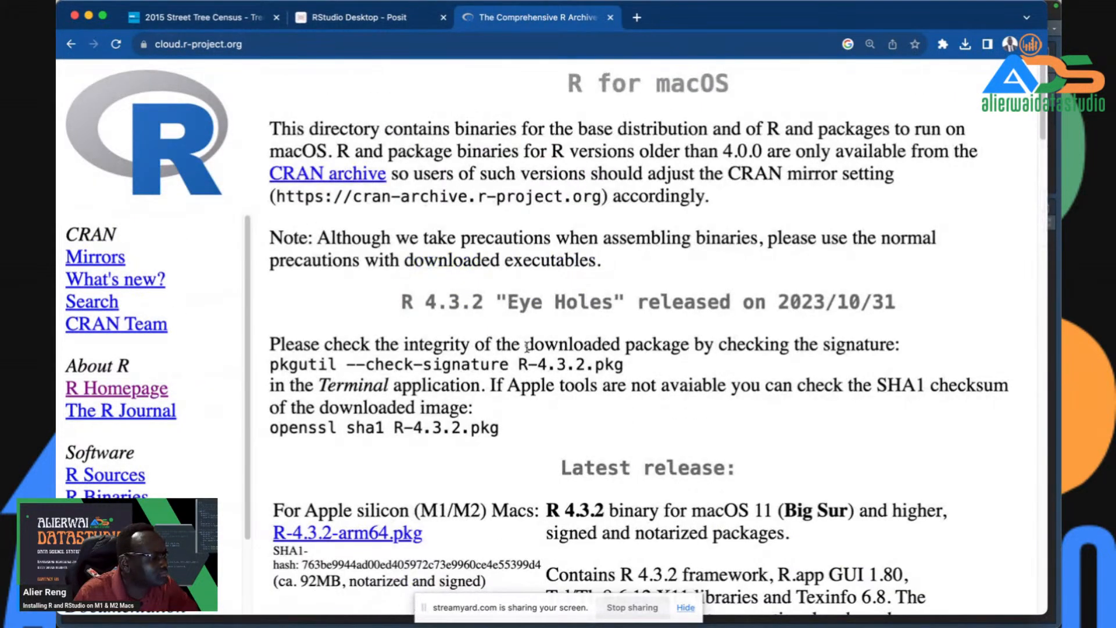
scroll(527, 347, "down", 4)
scroll(557, 370, "down", 1)
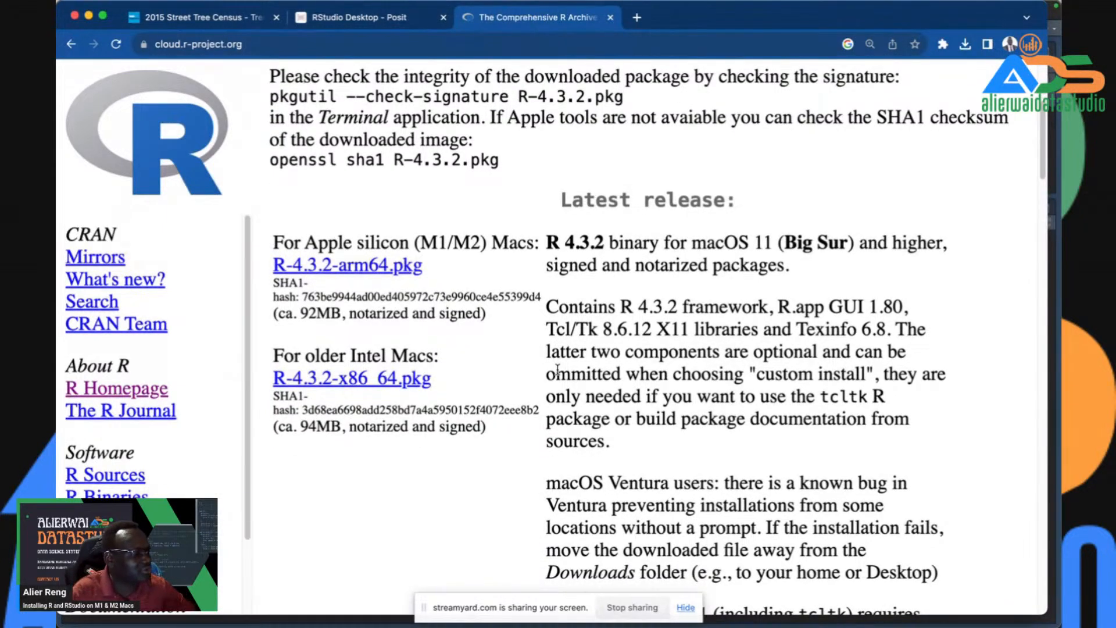
scroll(558, 370, "down", 8)
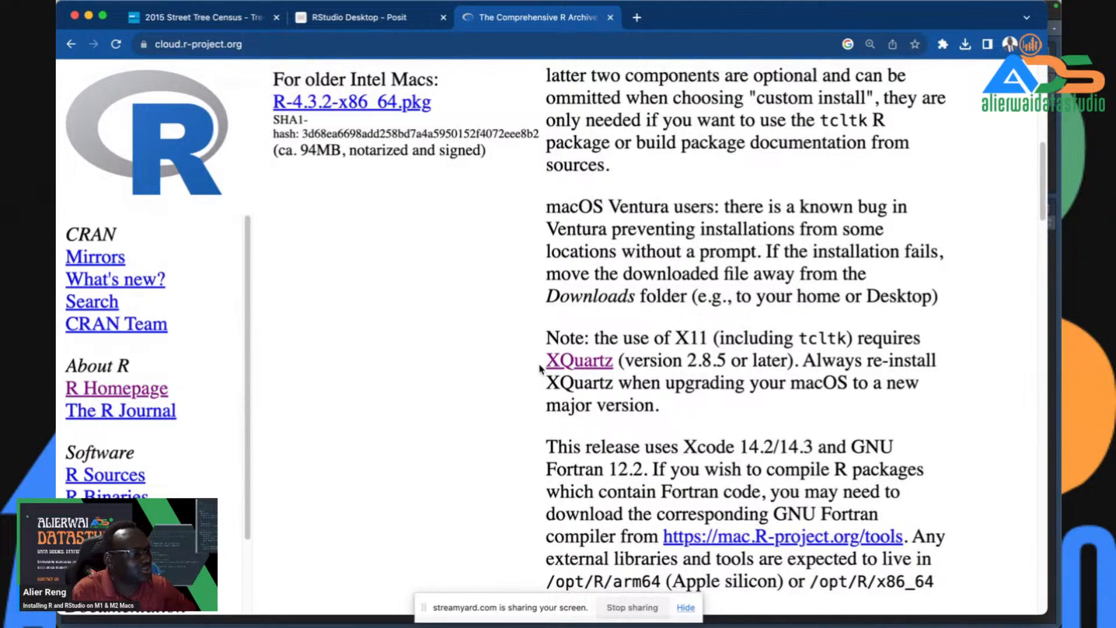
- Open the XQuartz website in a new tab and switch to it
right_click(586, 363)
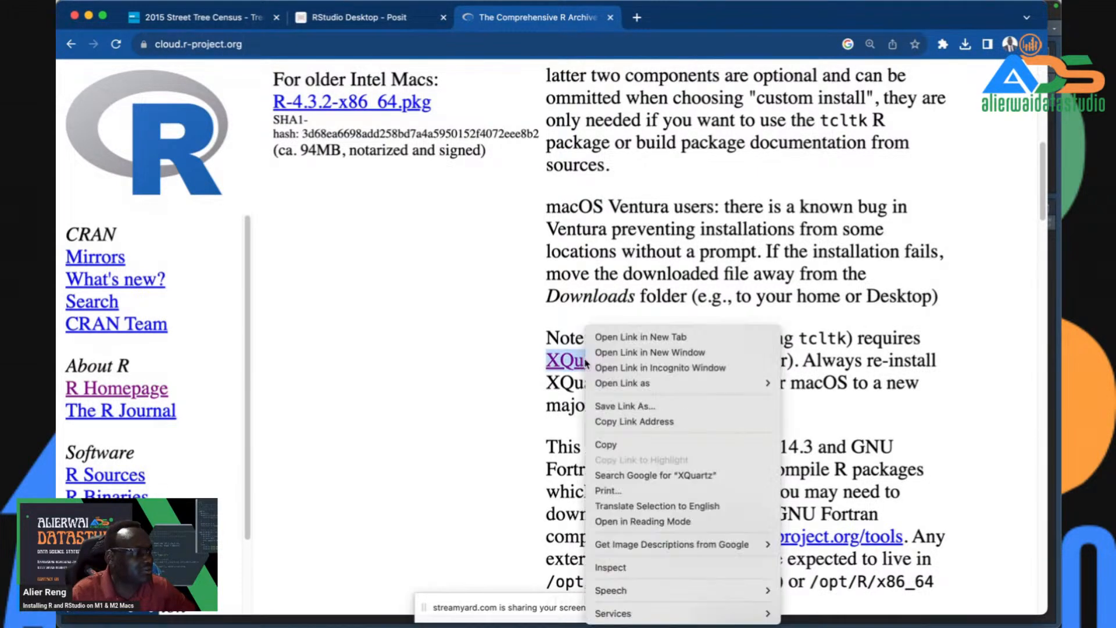
left_click(616, 337)
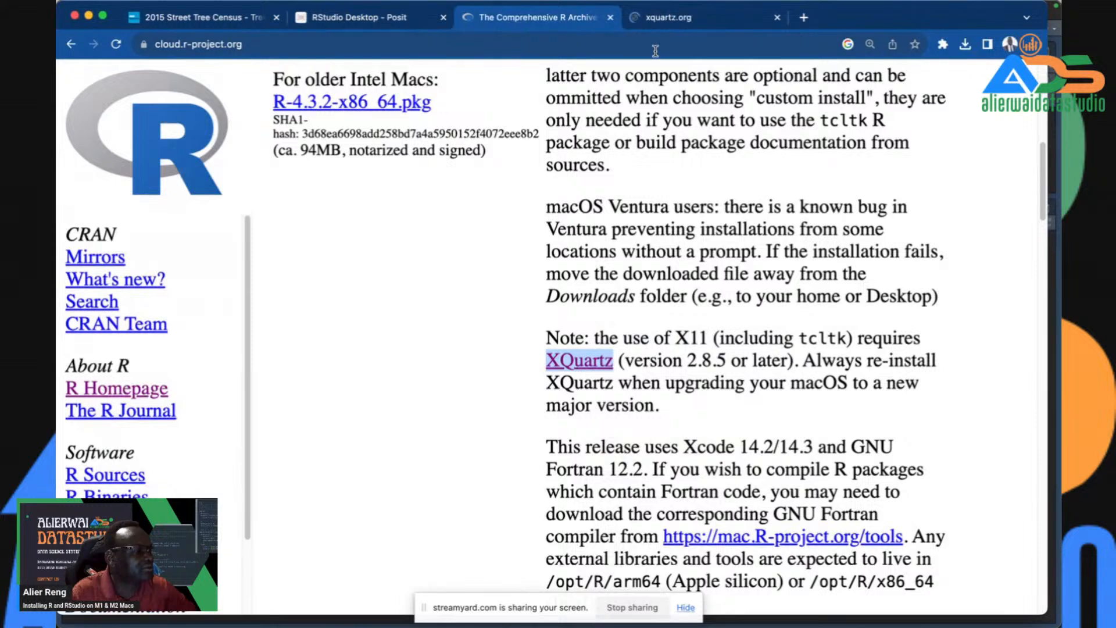
left_click(669, 14)
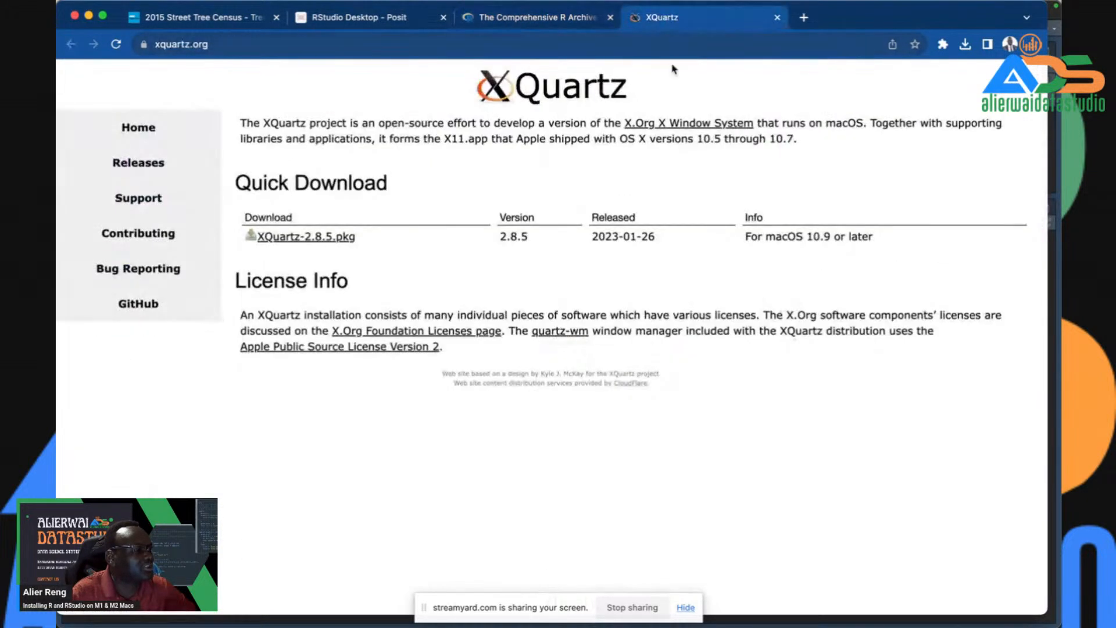
- Download XQuartz-2.8.5.pkg and open it from Chrome's downloads list
left_click(333, 237)
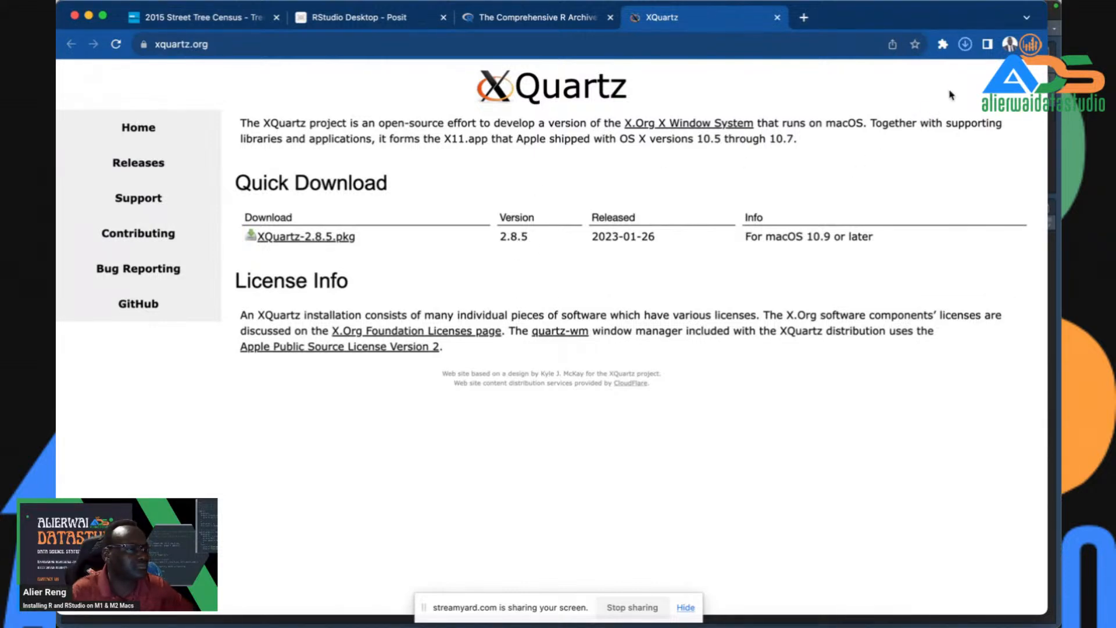
left_click(965, 44)
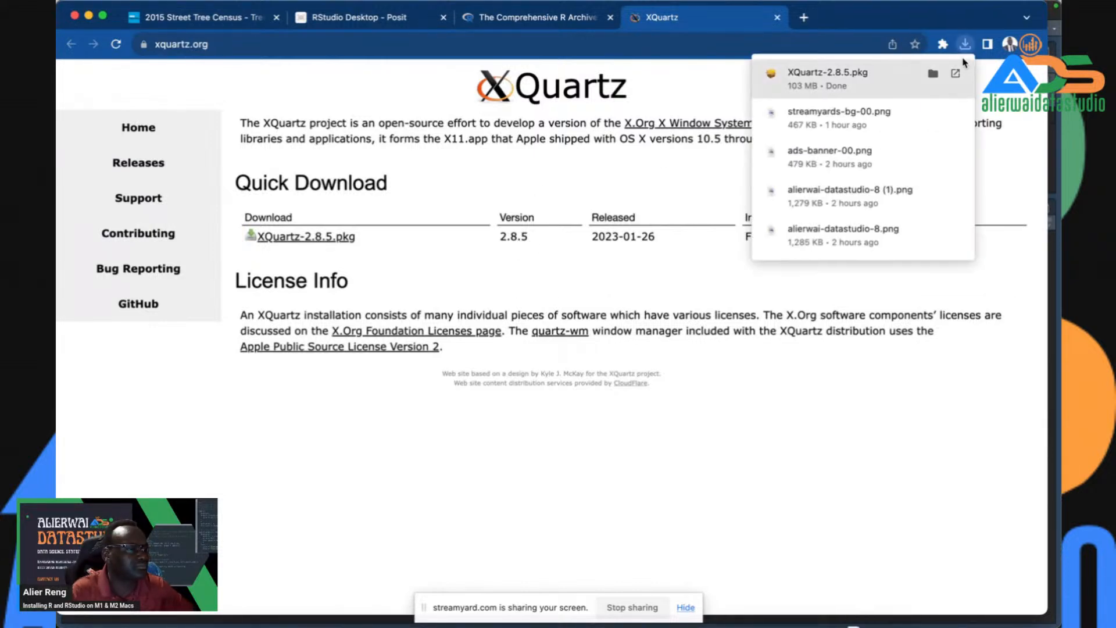
left_click(836, 85)
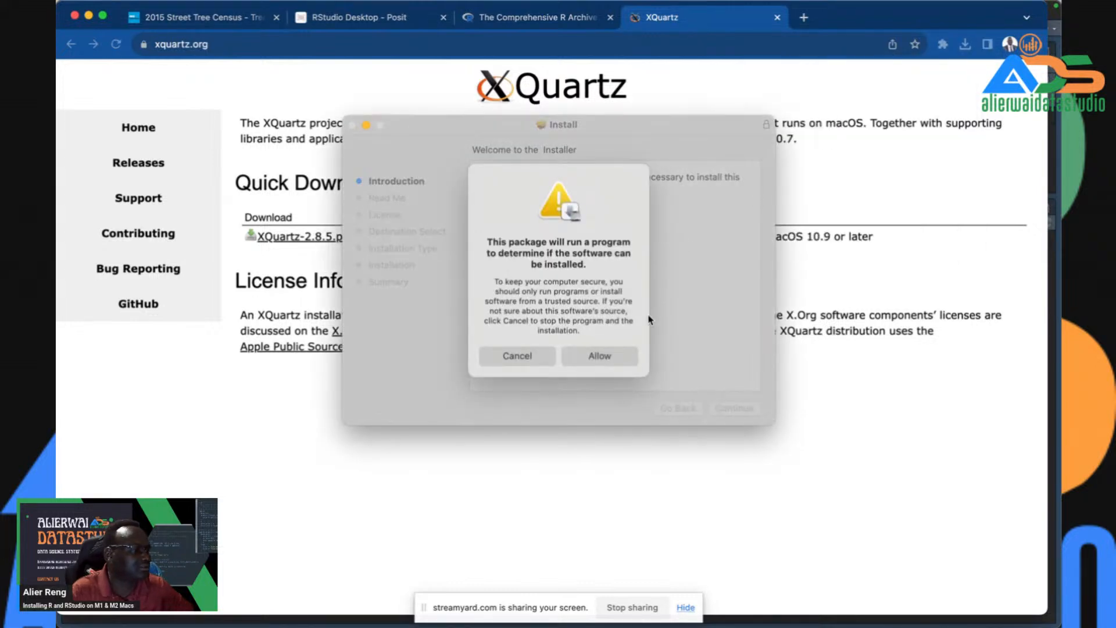
- Allow the preinstall check, continue past Introduction, Read Me and License, and agree
left_click(597, 357)
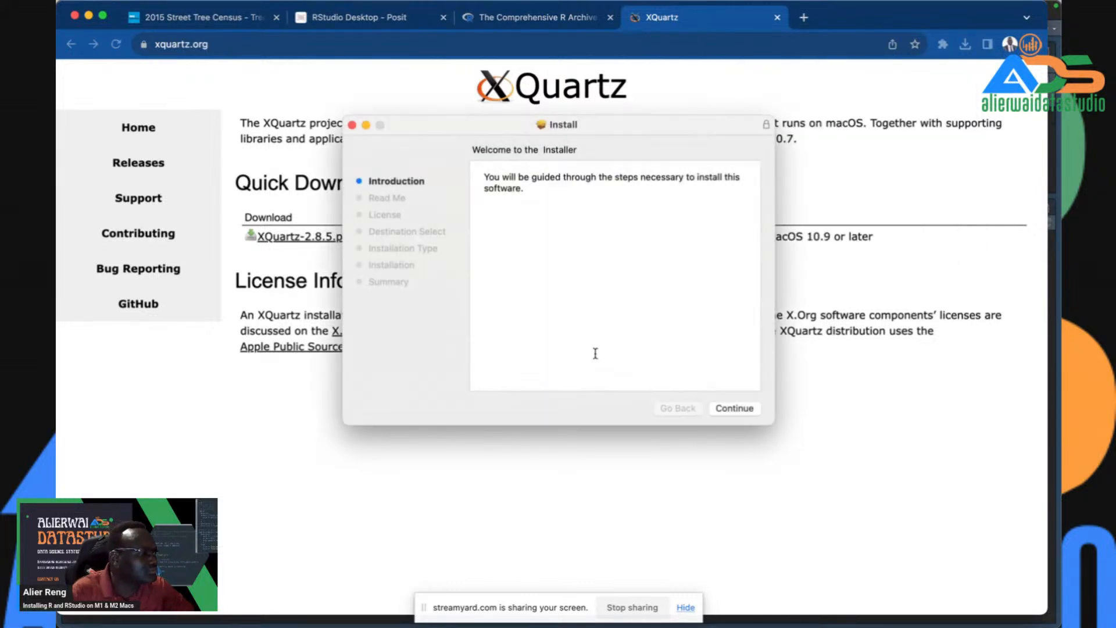
left_click(733, 409)
left_click(735, 408)
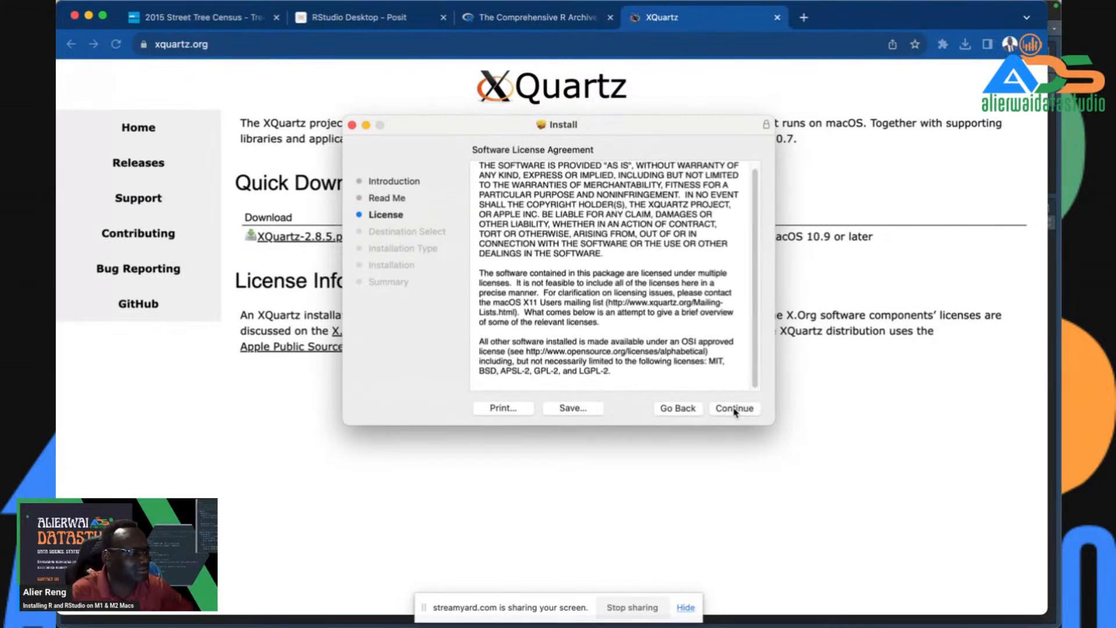
left_click(735, 410)
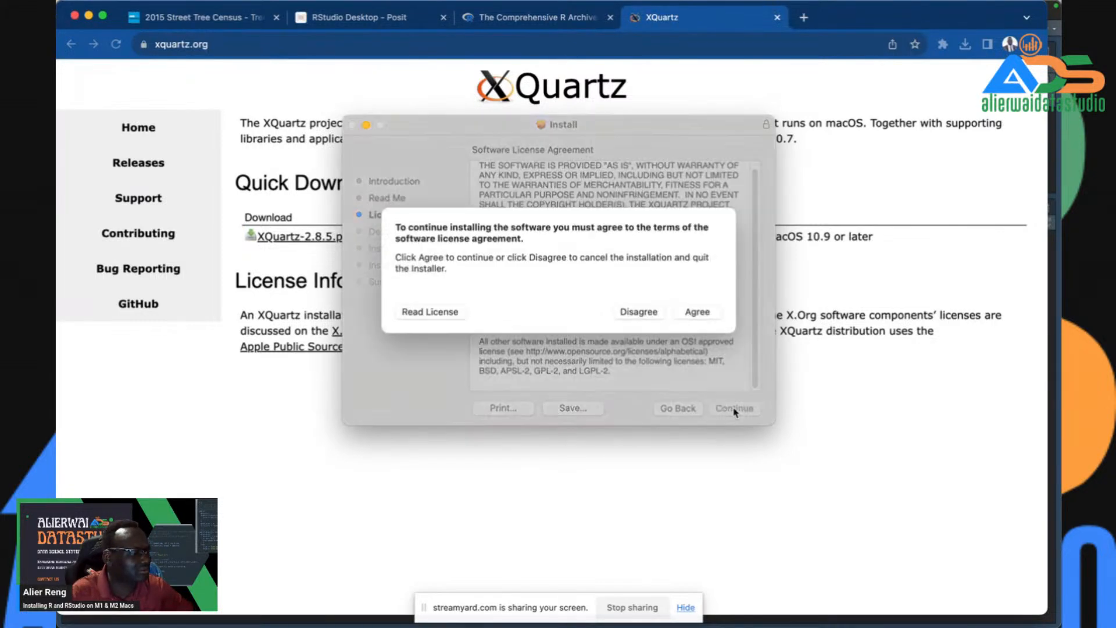
left_click(703, 312)
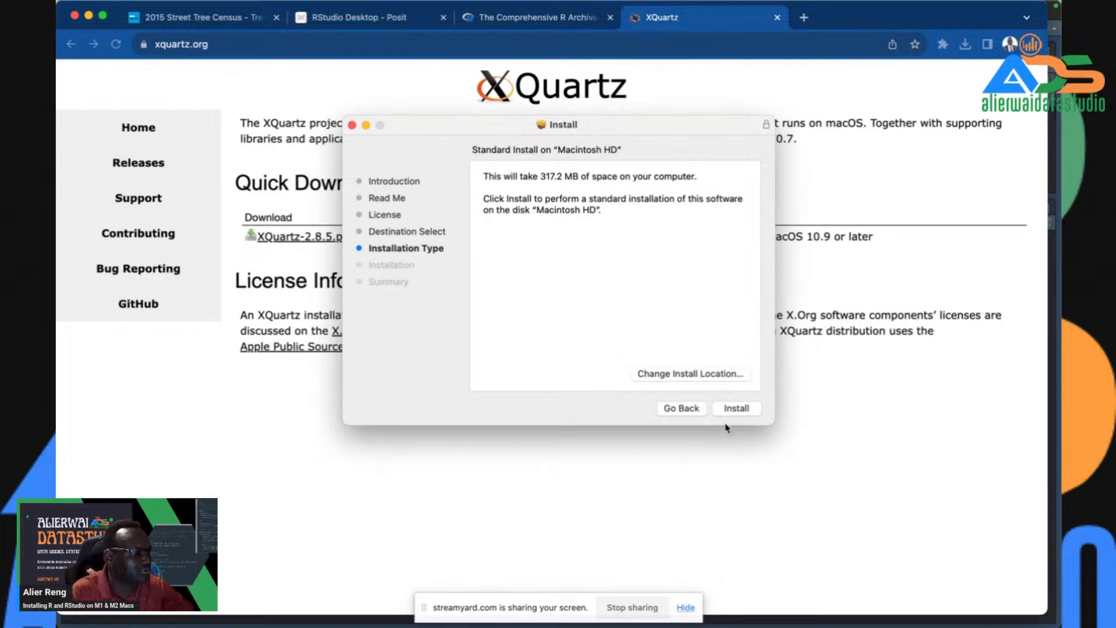
left_click(736, 409)
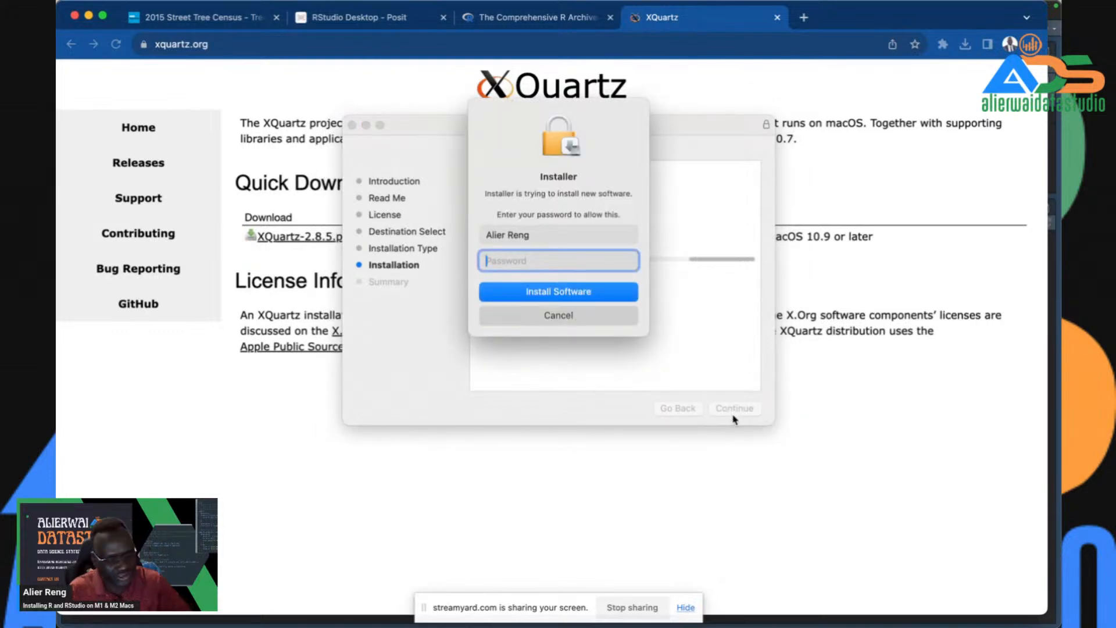
- Authorize the standard XQuartz install with the admin password, then close the installer and dismiss the trash prompt
type("•••")
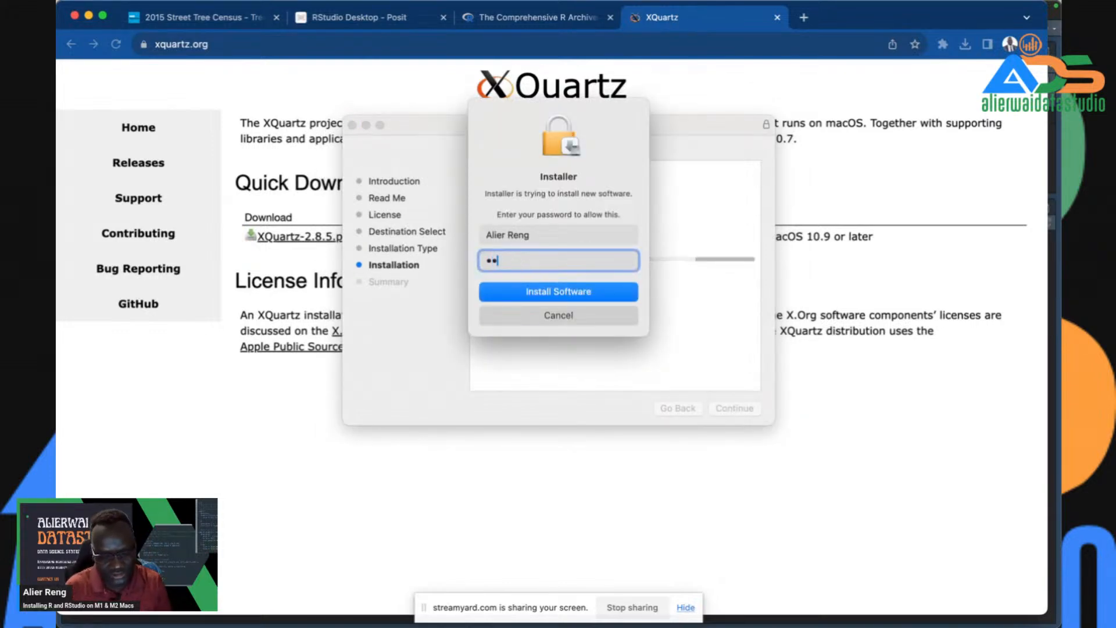
key("BackSpace")
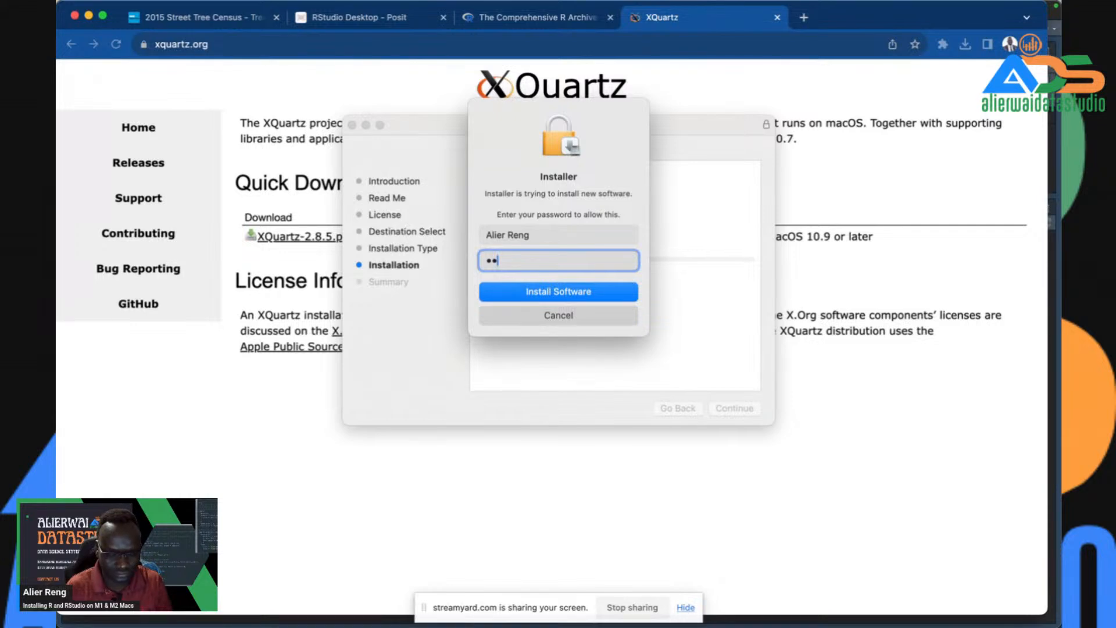
type("••••••••")
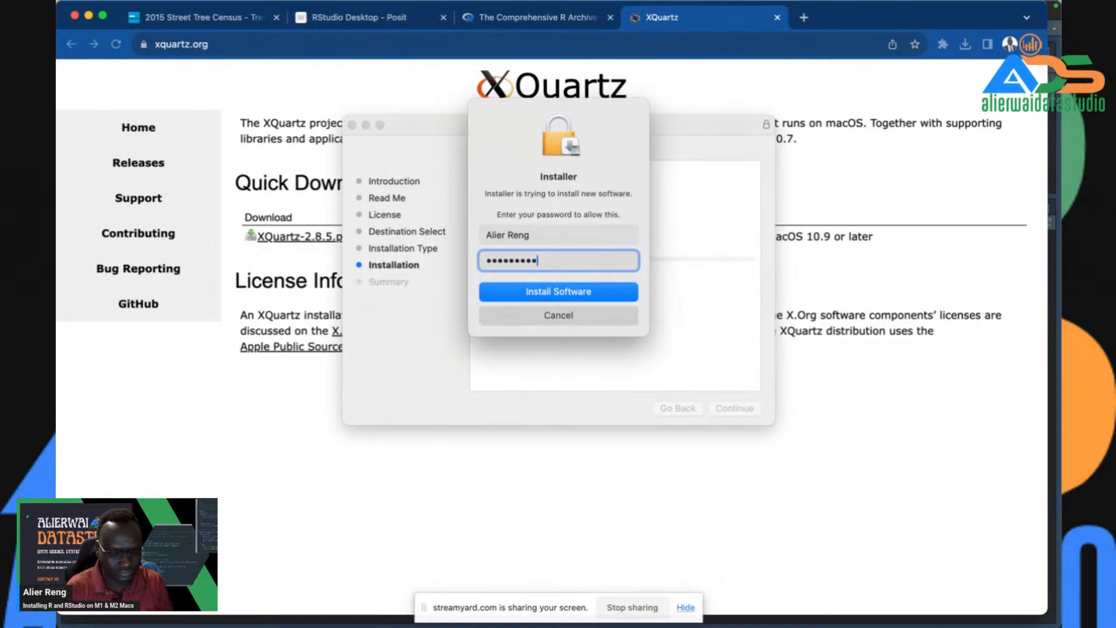
type("•")
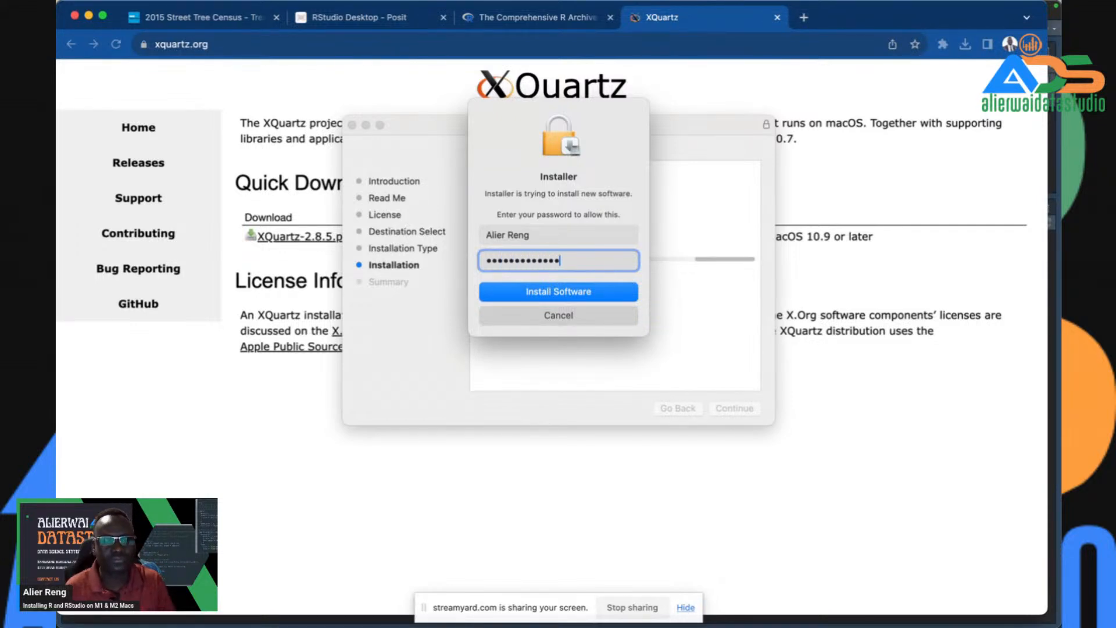
key("Return")
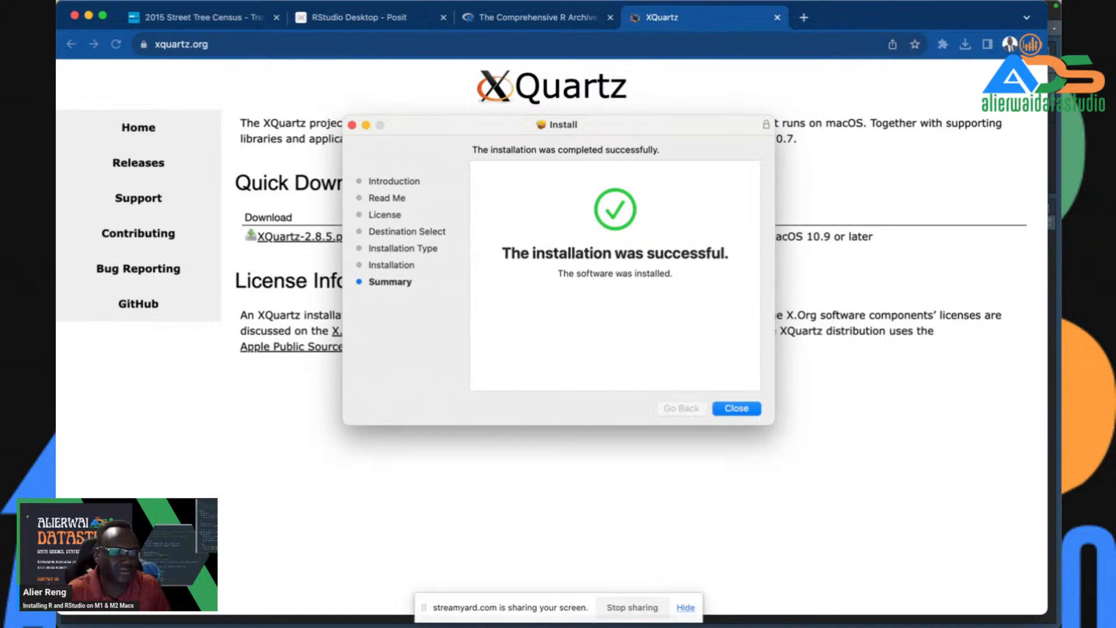
left_click(726, 411)
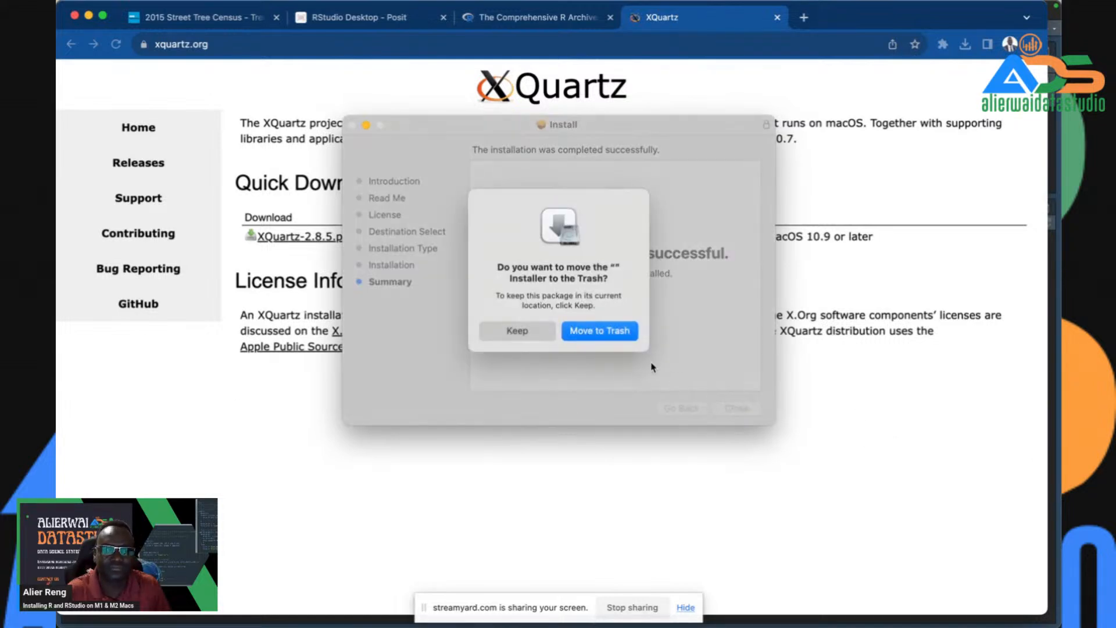
left_click(602, 331)
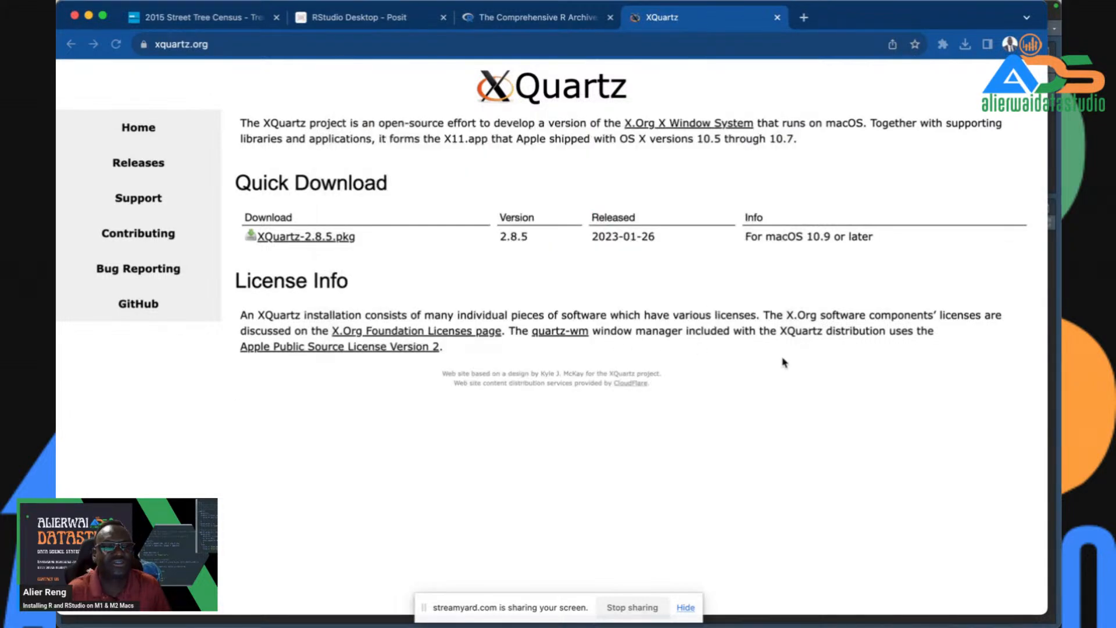
mouse_move(199, 626)
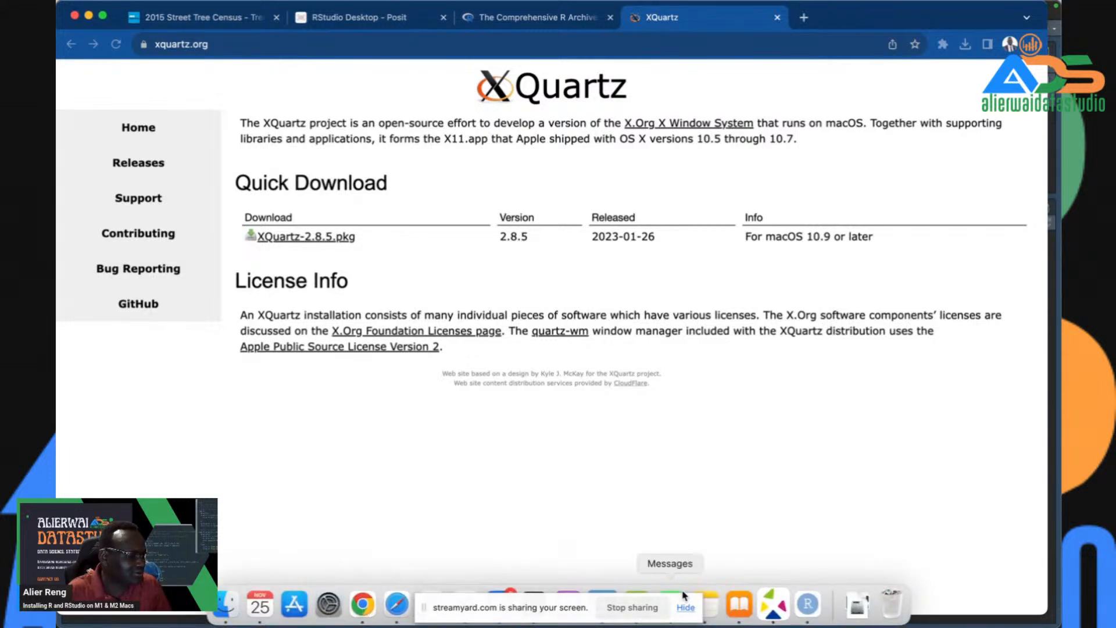
- Bring RStudio back to the front from the Dock
left_click(808, 604)
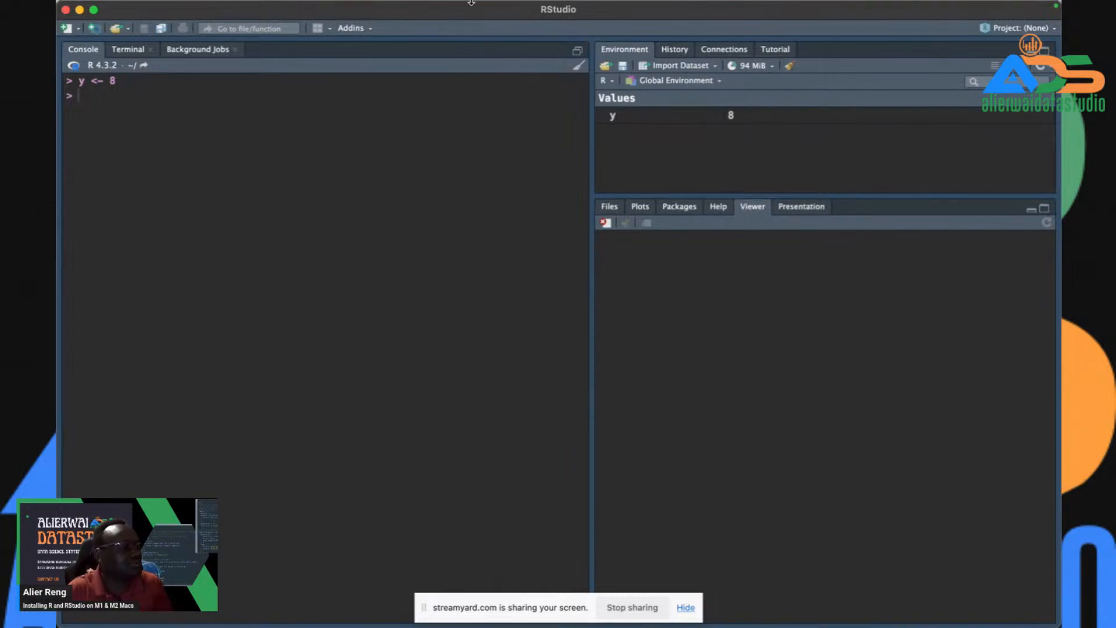
mouse_move(477, 5)
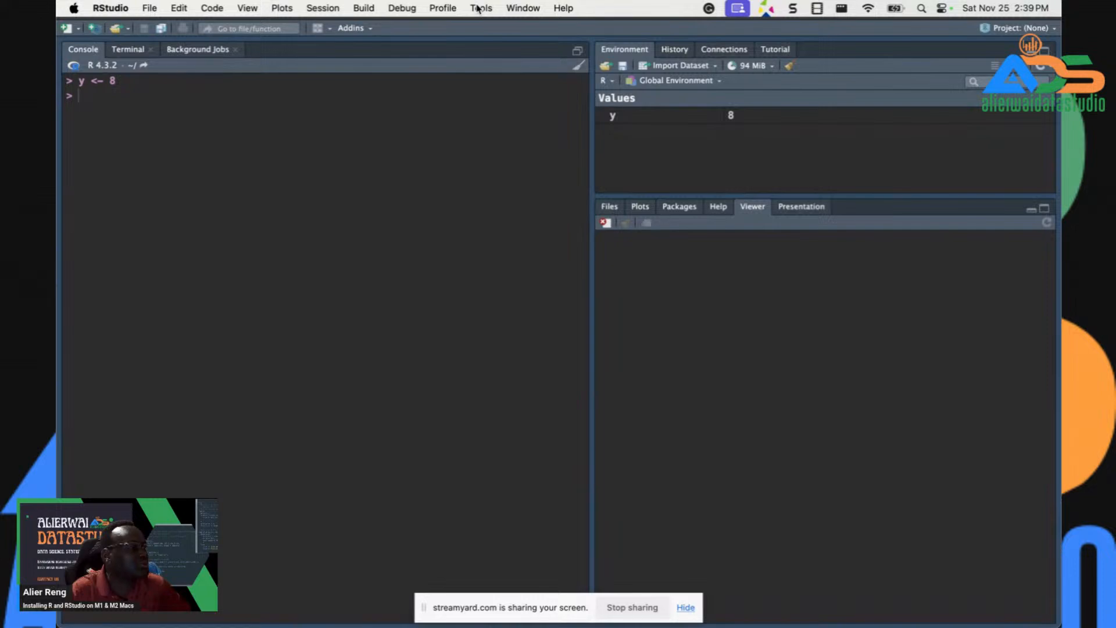
- Open Tools > Global Options, view the Code page, then the Appearance page
left_click(479, 10)
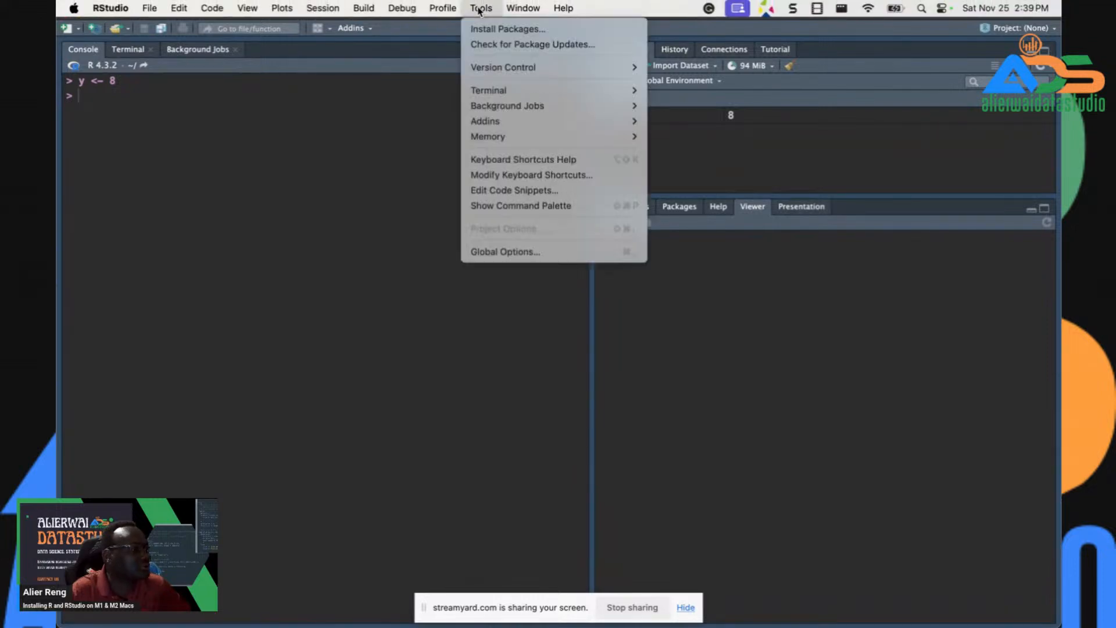
left_click(505, 258)
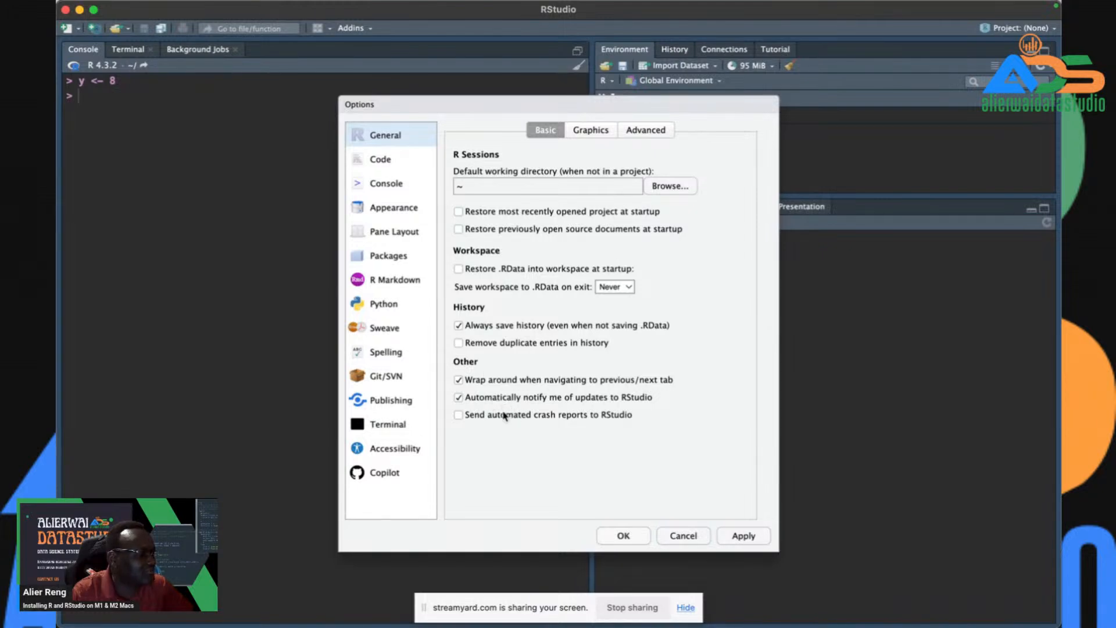
left_click(382, 165)
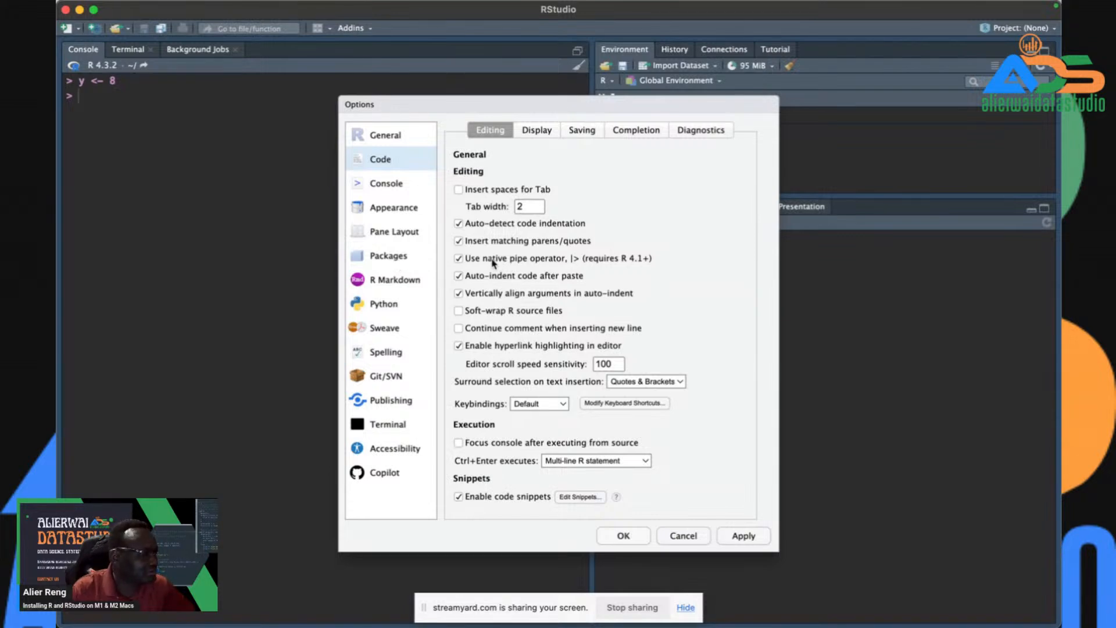
left_click(385, 211)
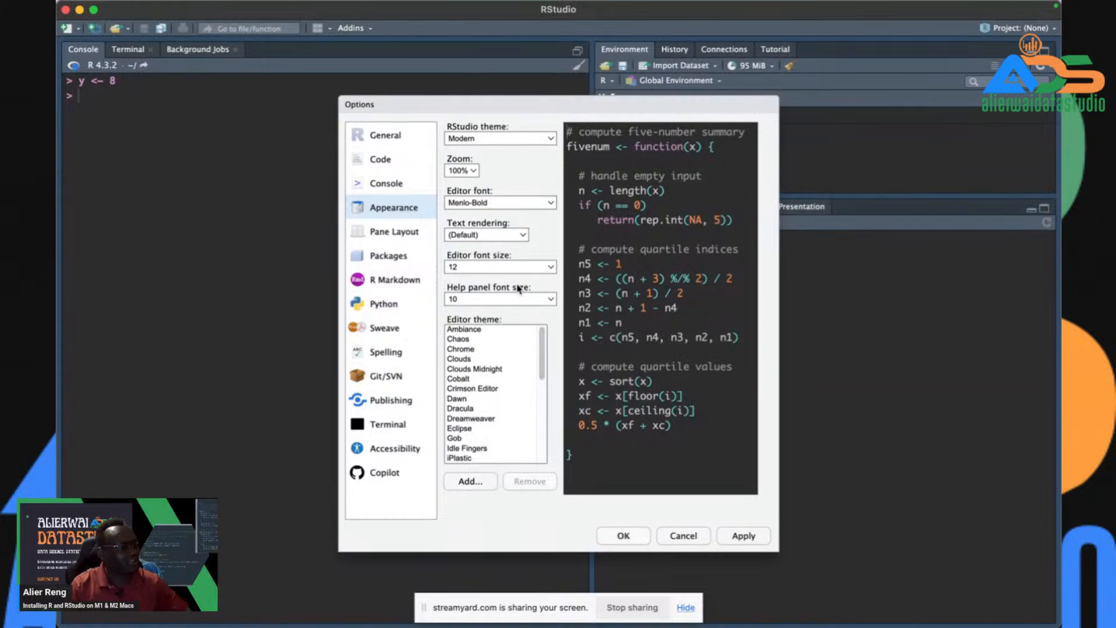
- Check the interface theme and zoom choices, leaving them unchanged at 100% zoom
left_click(479, 139)
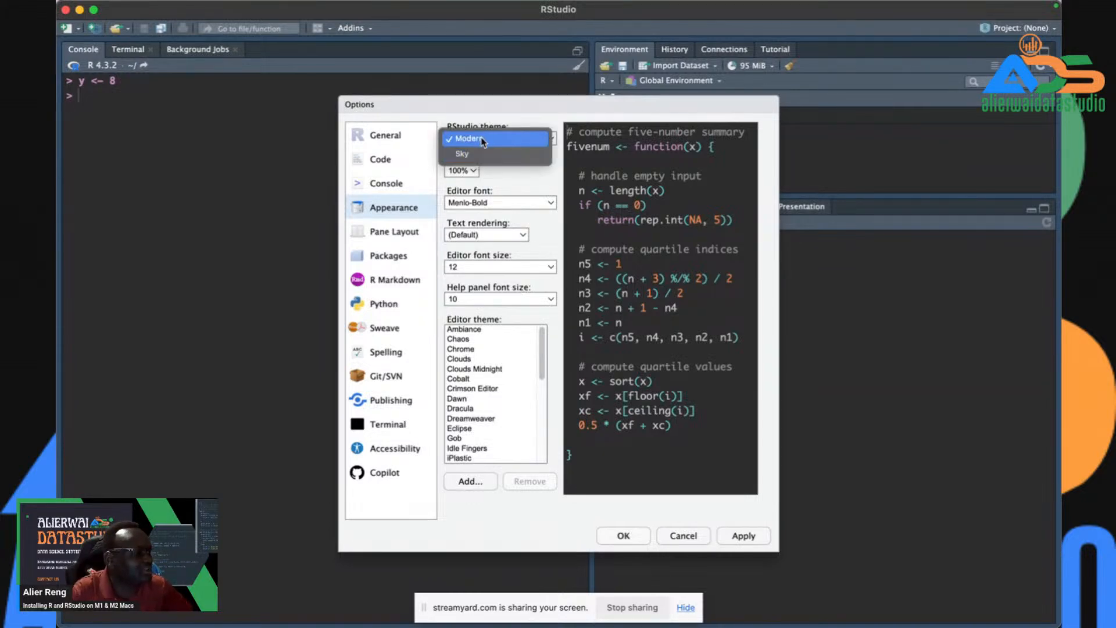
left_click(526, 186)
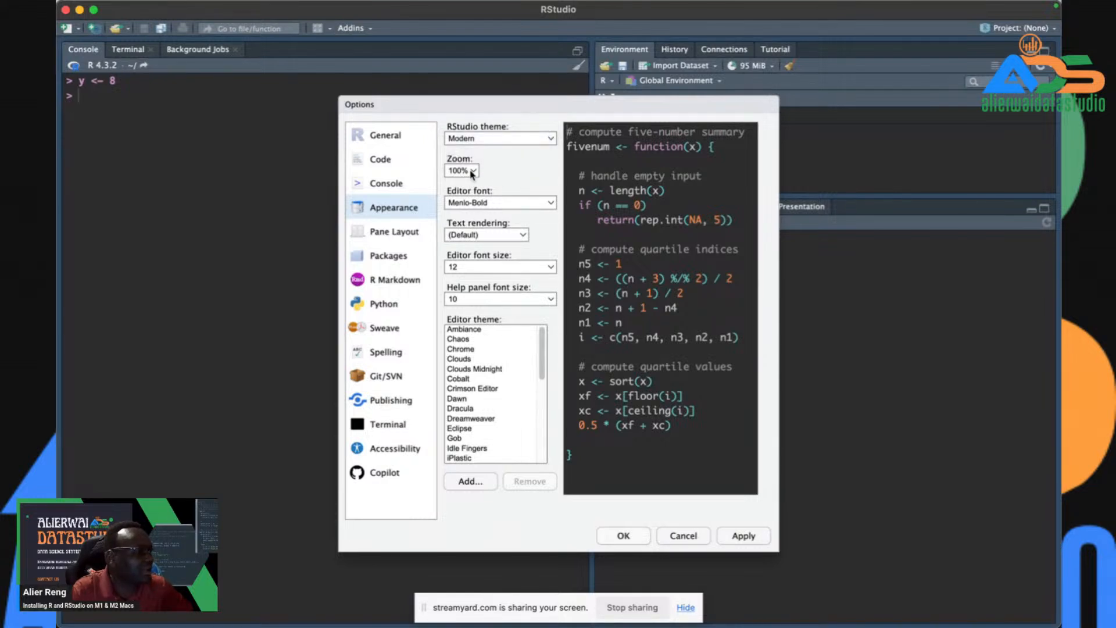
left_click(471, 172)
left_click(526, 170)
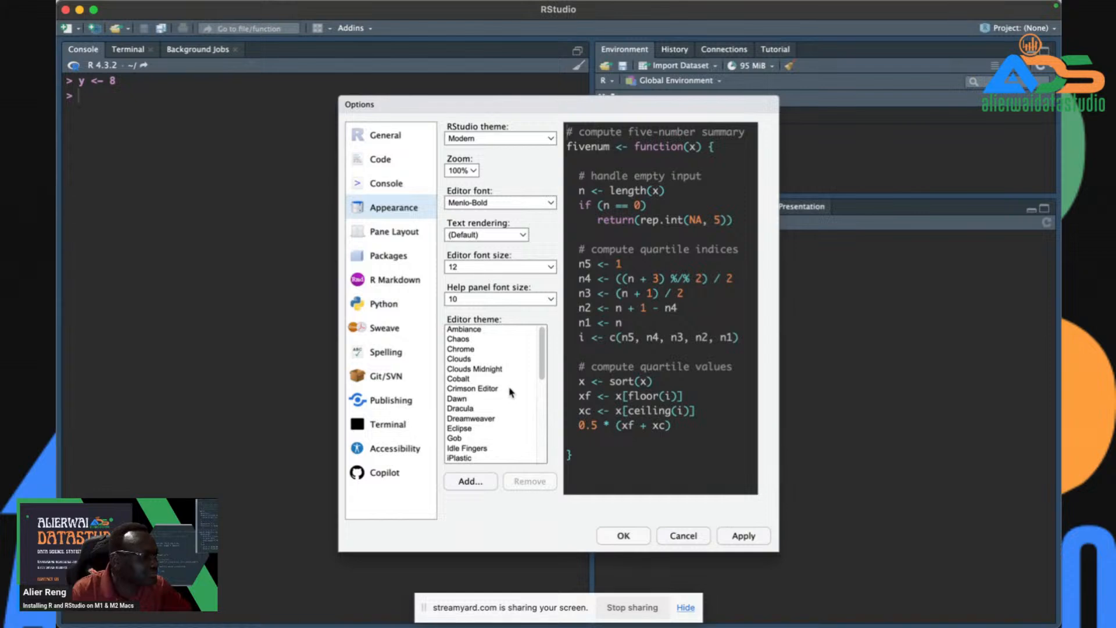
- Preview Tomorrow Night Blue, Bright, Twilight, Vibrant Ink and SQL Server, then select Tomorrow Night 80s
scroll(511, 393, "down", 5)
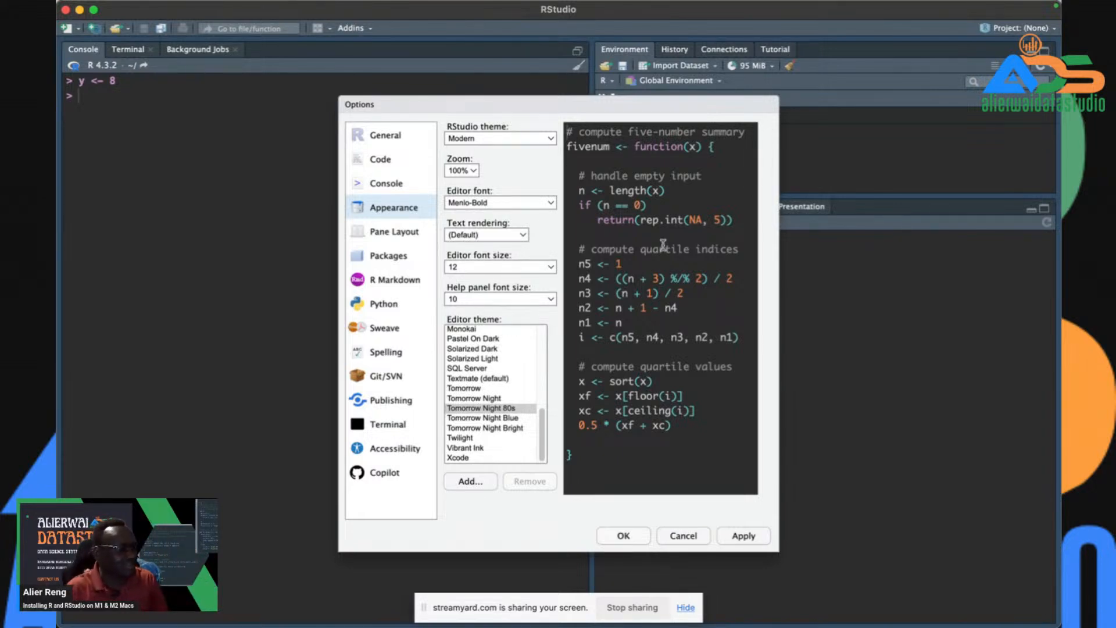
left_click(485, 419)
left_click(486, 428)
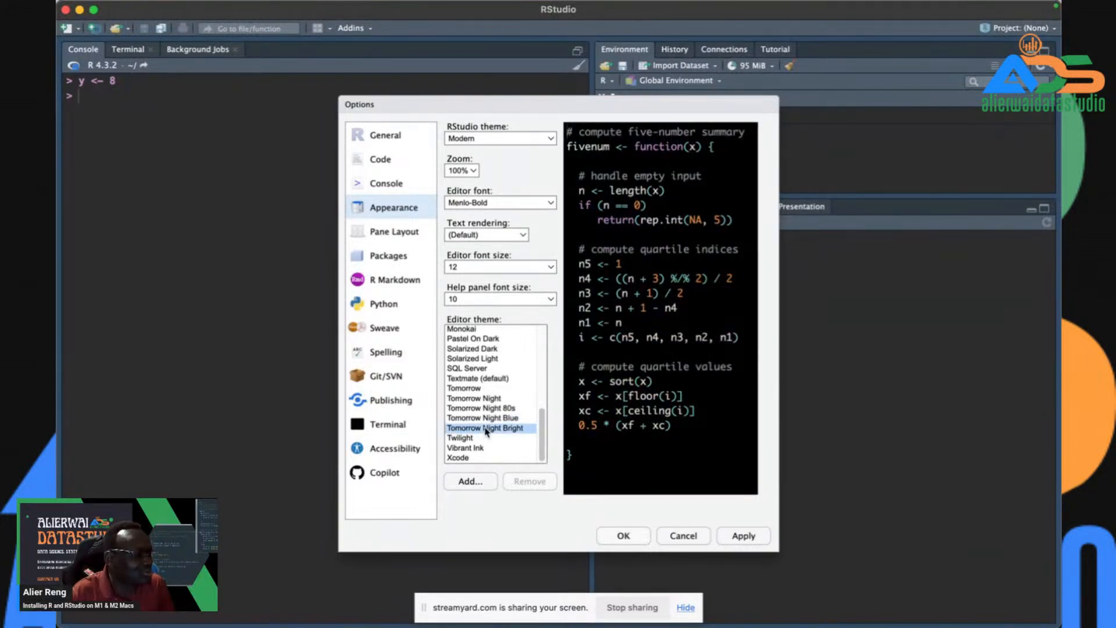
left_click(474, 439)
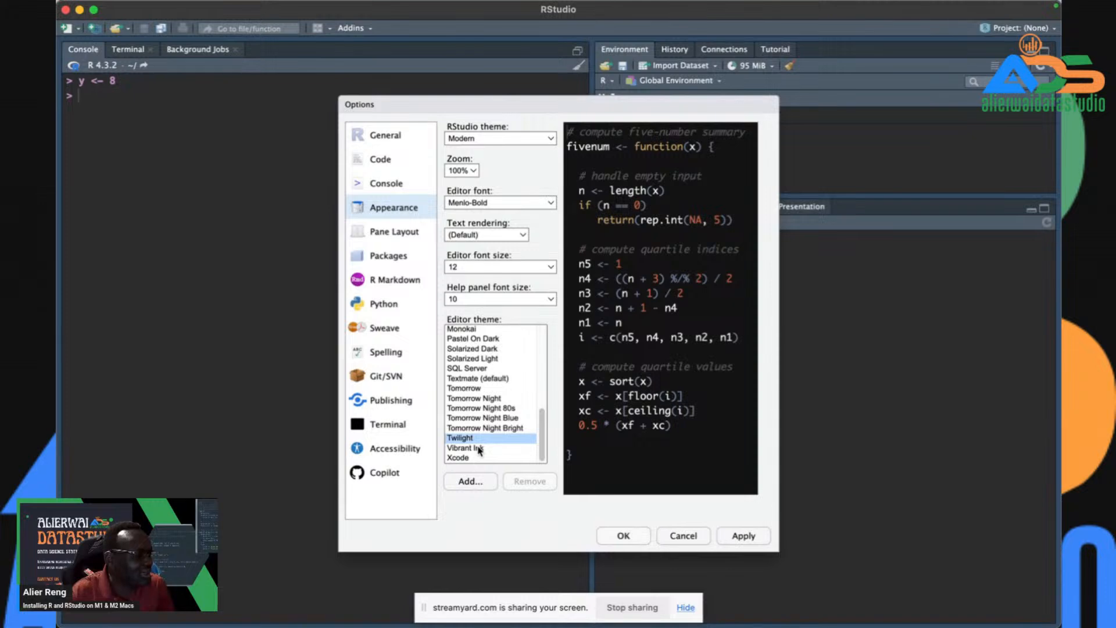
left_click(477, 449)
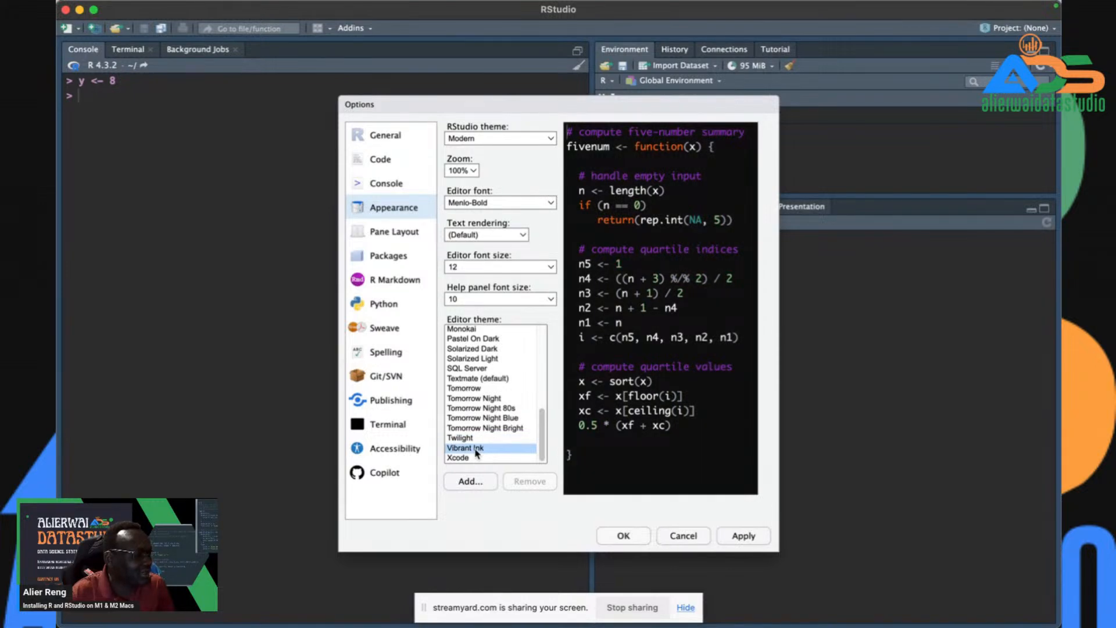
left_click(477, 370)
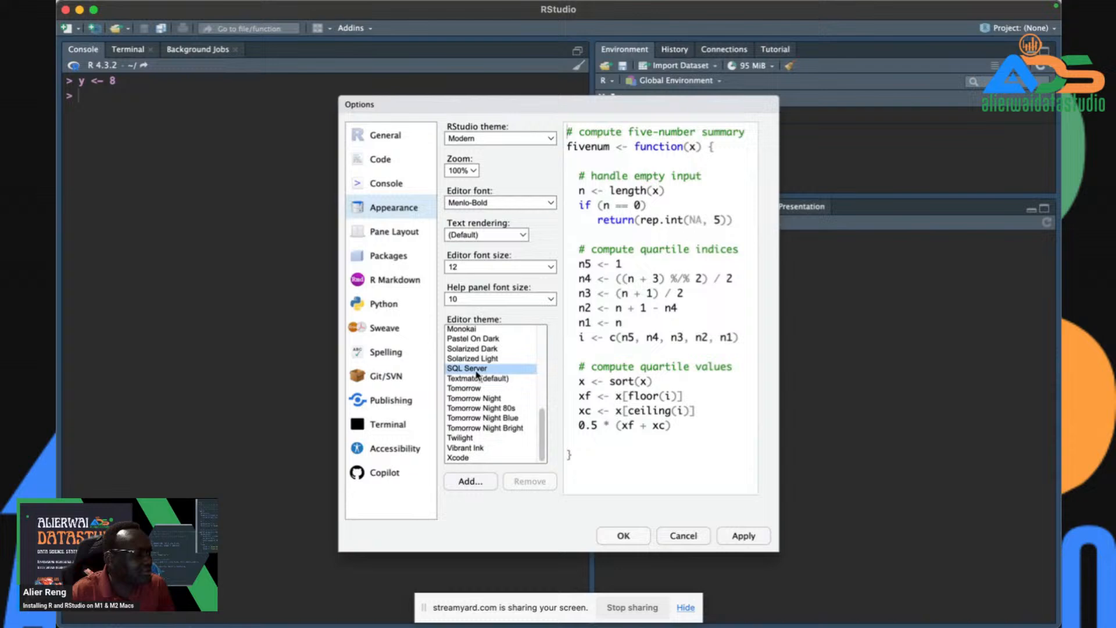
left_click(475, 399)
left_click(479, 408)
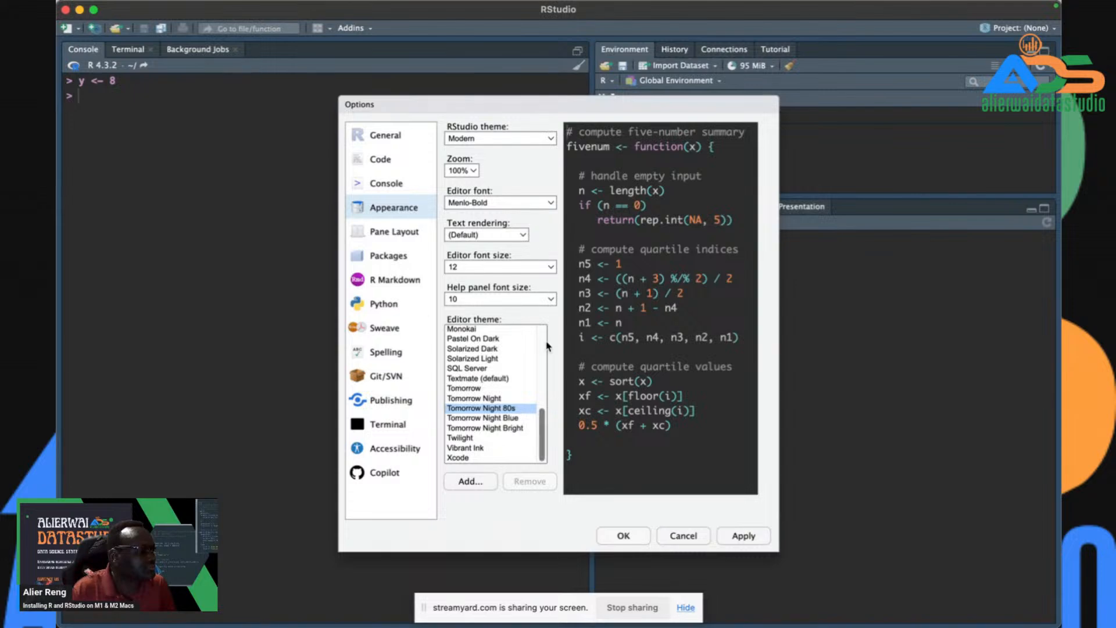
- Glance at the editor fonts, then apply the Tomorrow Night 80s theme and close Options with OK
left_click(517, 204)
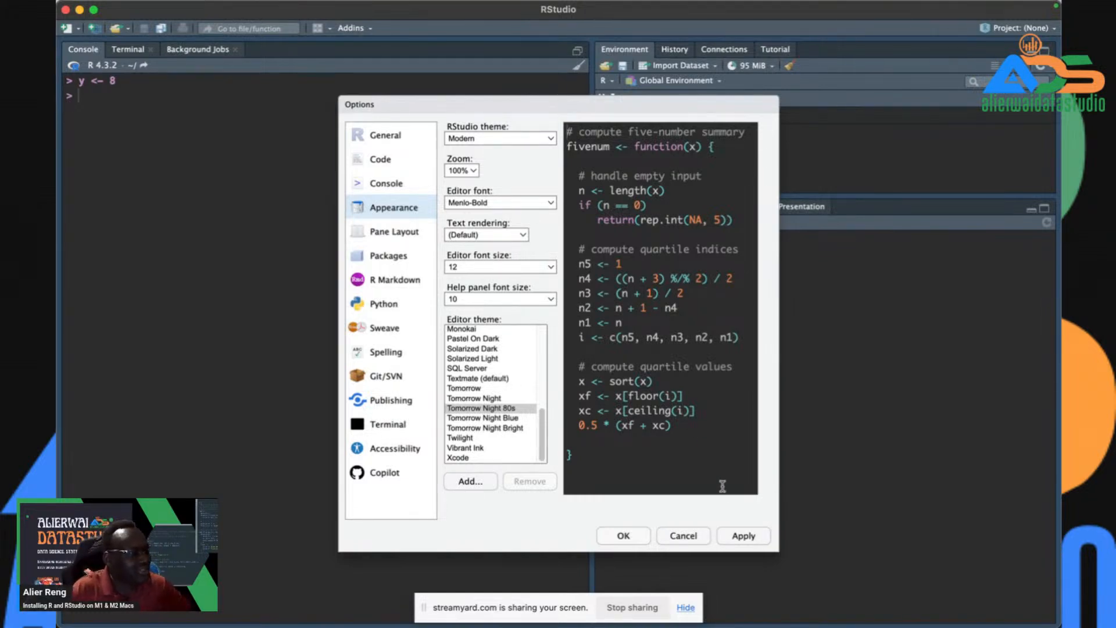
left_click(744, 538)
left_click(623, 537)
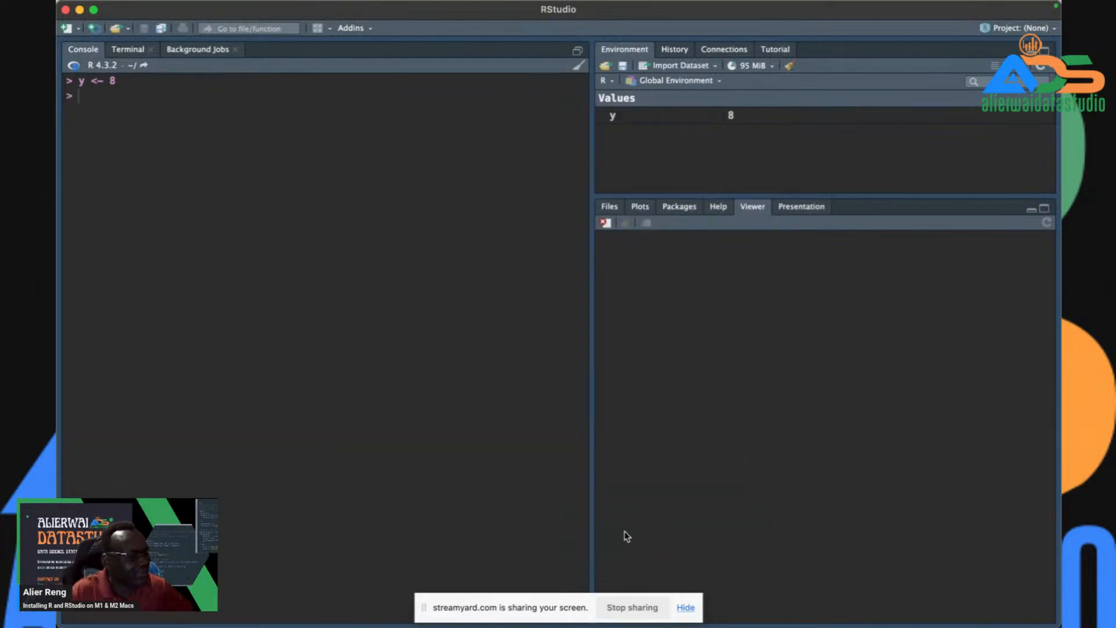